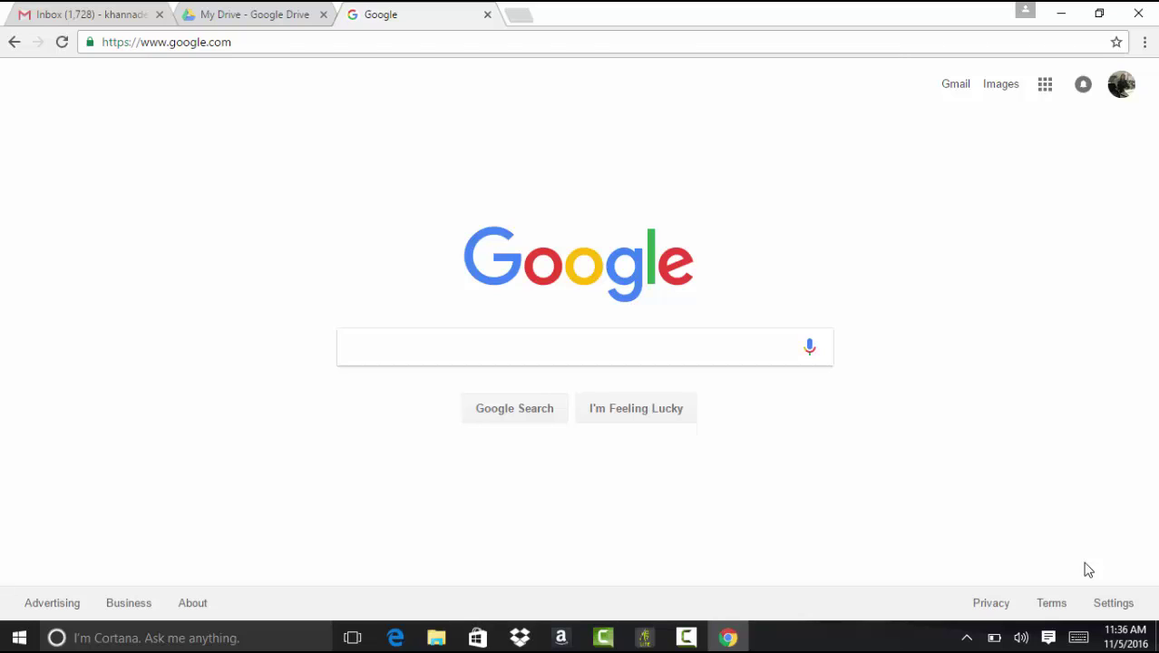
# Step: Search Google for 'sign up heroku'
pyautogui.write('sign u')
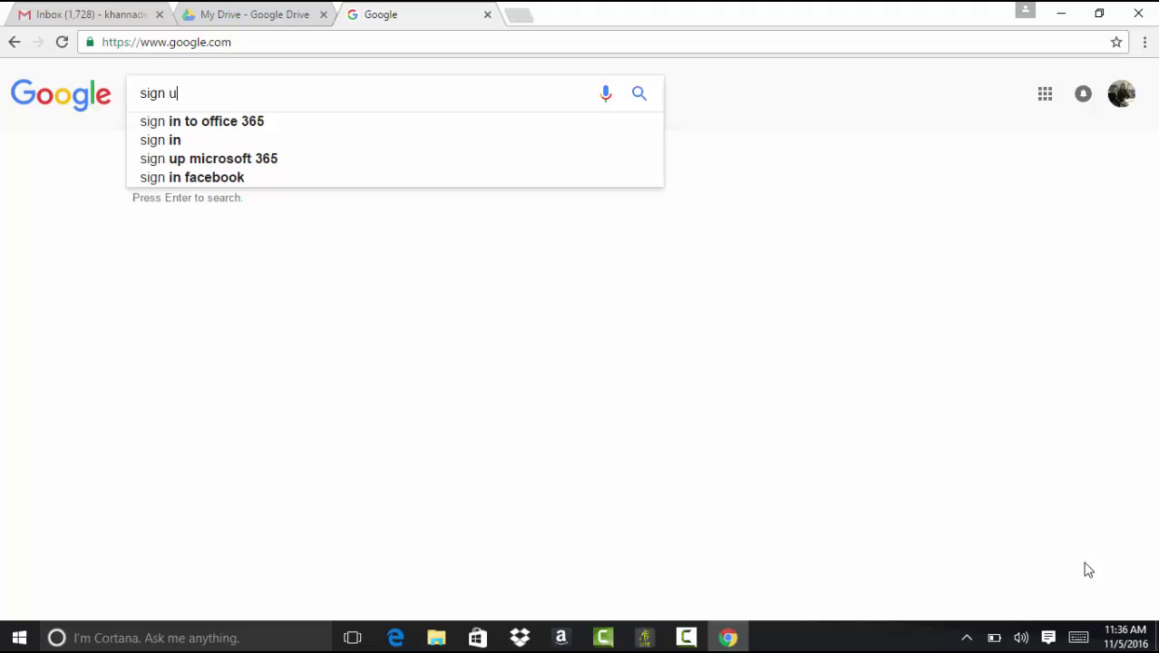
pyautogui.write('p heroku')
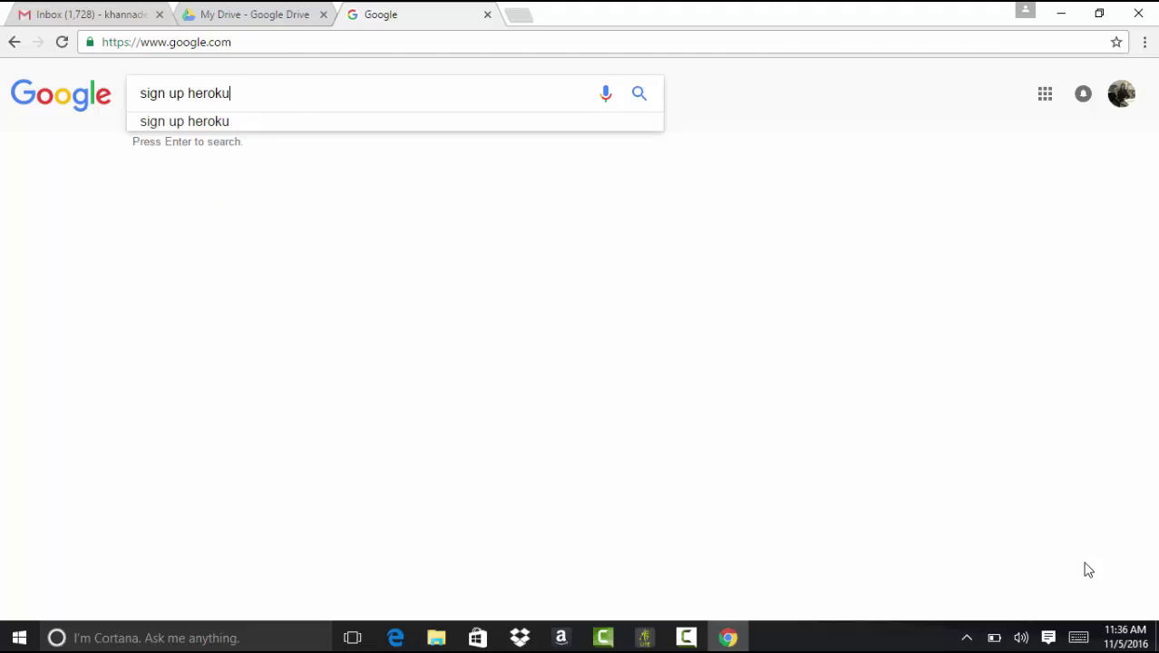
pyautogui.press('Return')
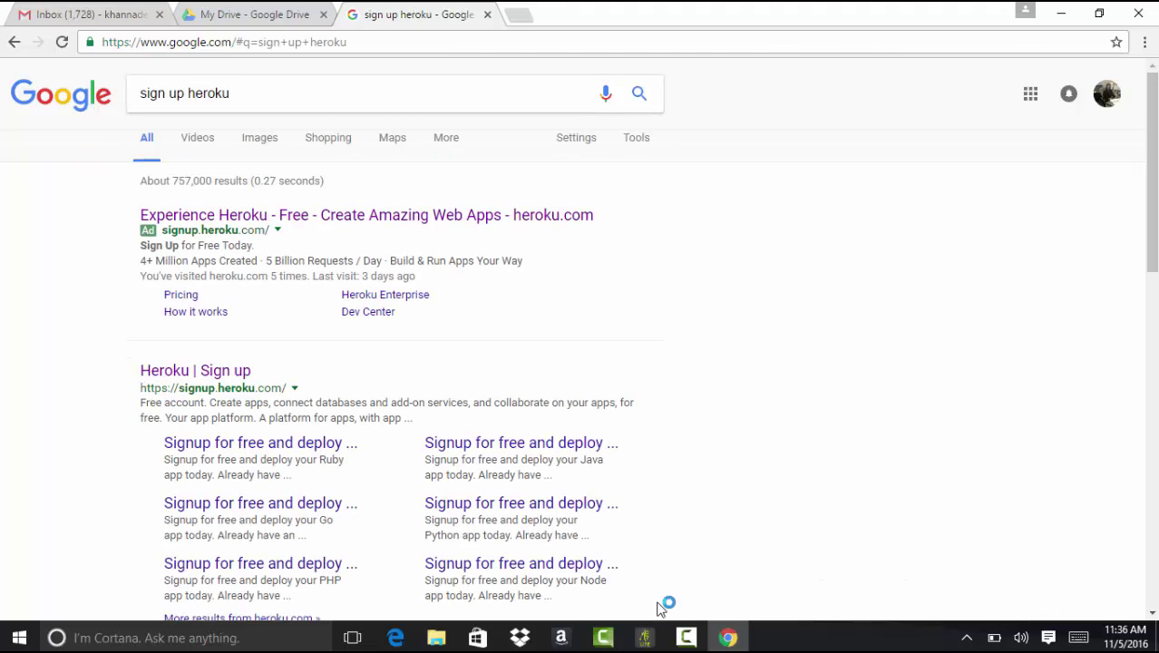
# Step: On the Heroku sign-up page, enter first name, last name, e-mail and company 'MyTutorialRac'
pyautogui.click(207, 372)
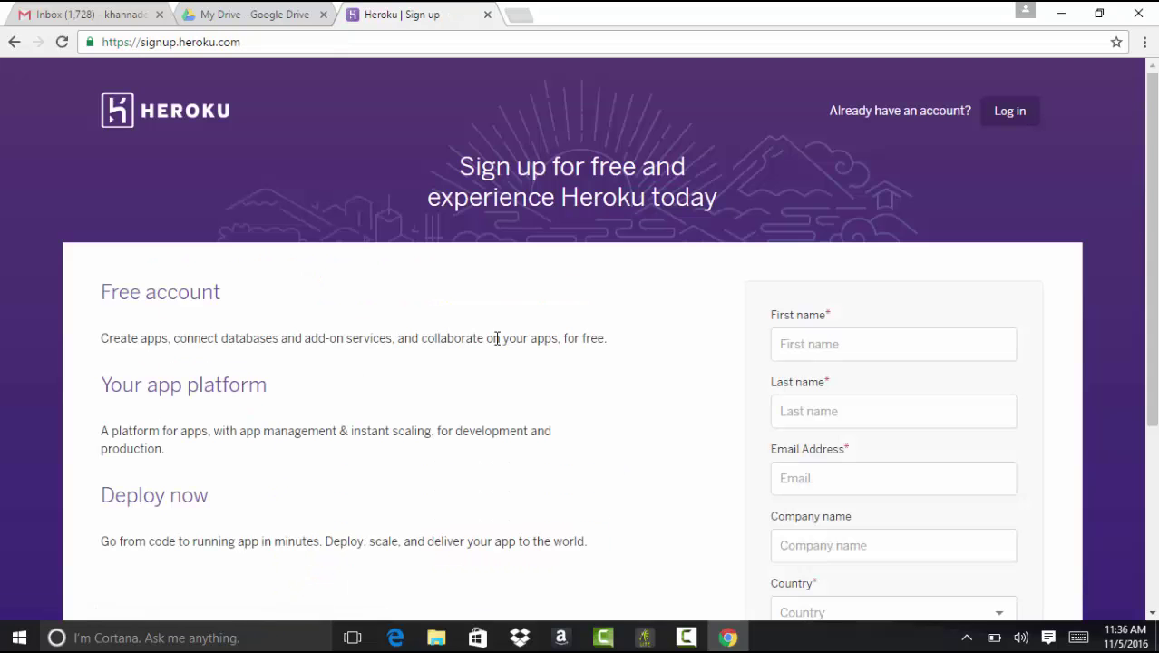
pyautogui.scroll(-1, 870, 317)
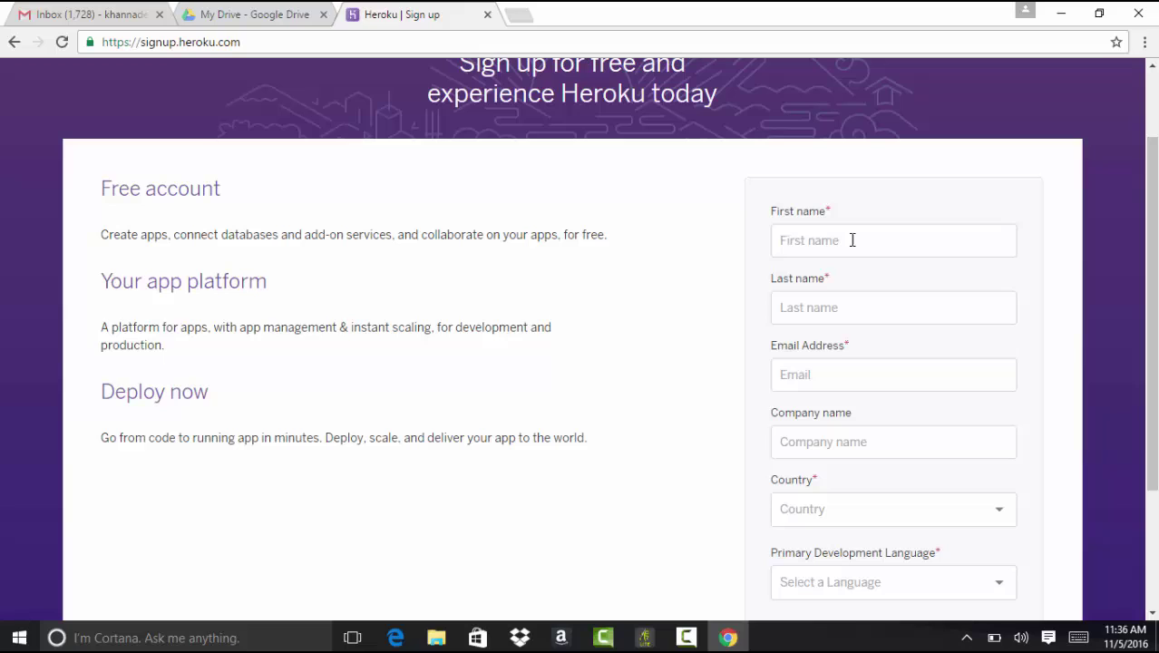
pyautogui.click(851, 239)
pyautogui.write('Deepika')
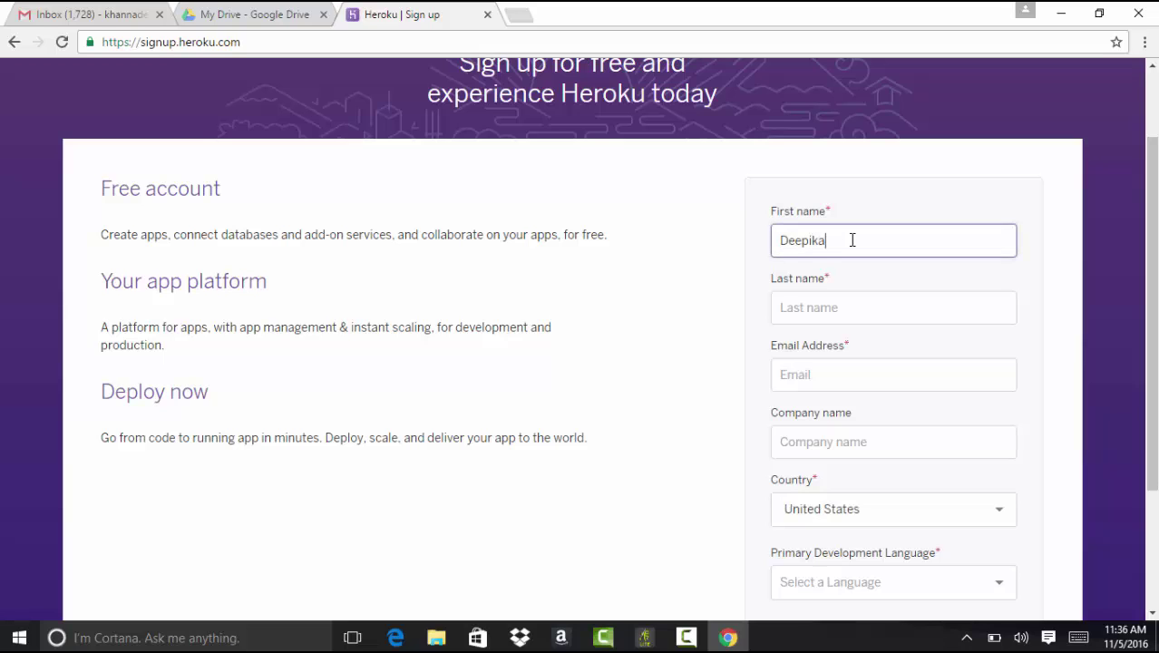
pyautogui.press('Tab')
pyautogui.write('khann')
pyautogui.press('BackSpace')
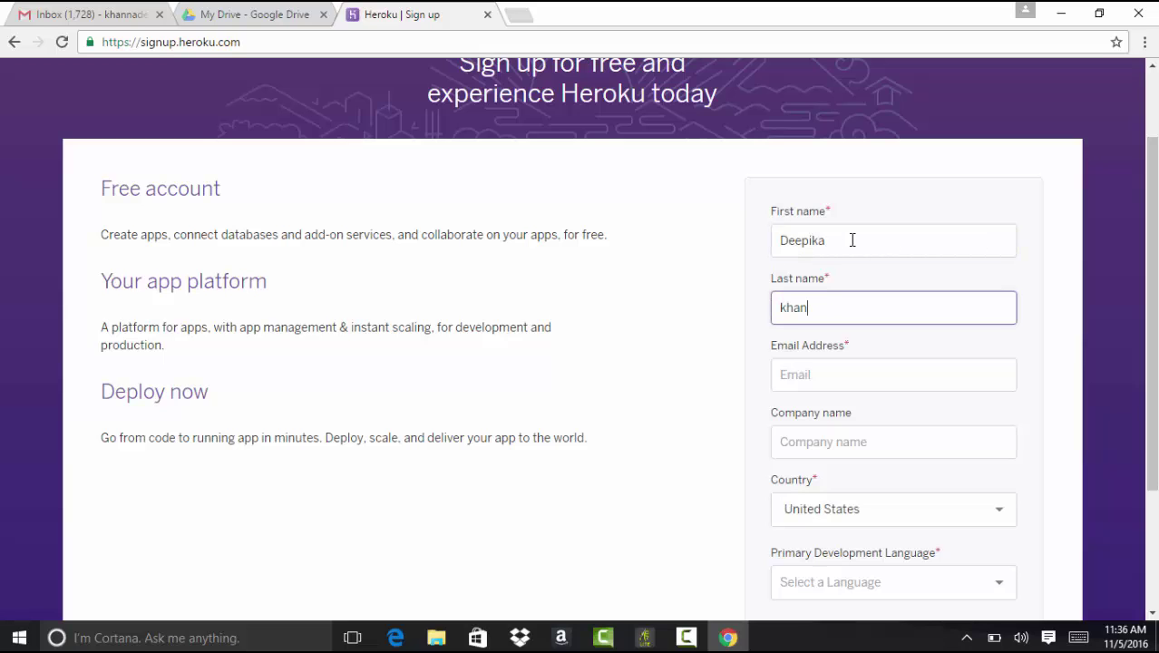
pyautogui.write('na')
pyautogui.press('Tab')
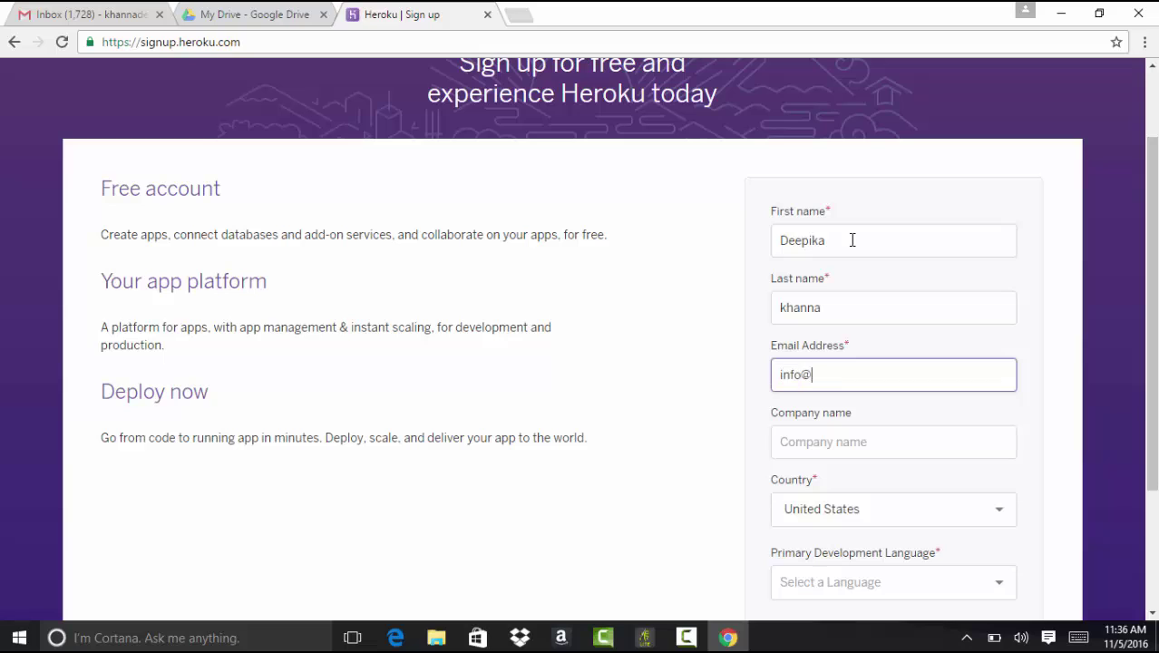
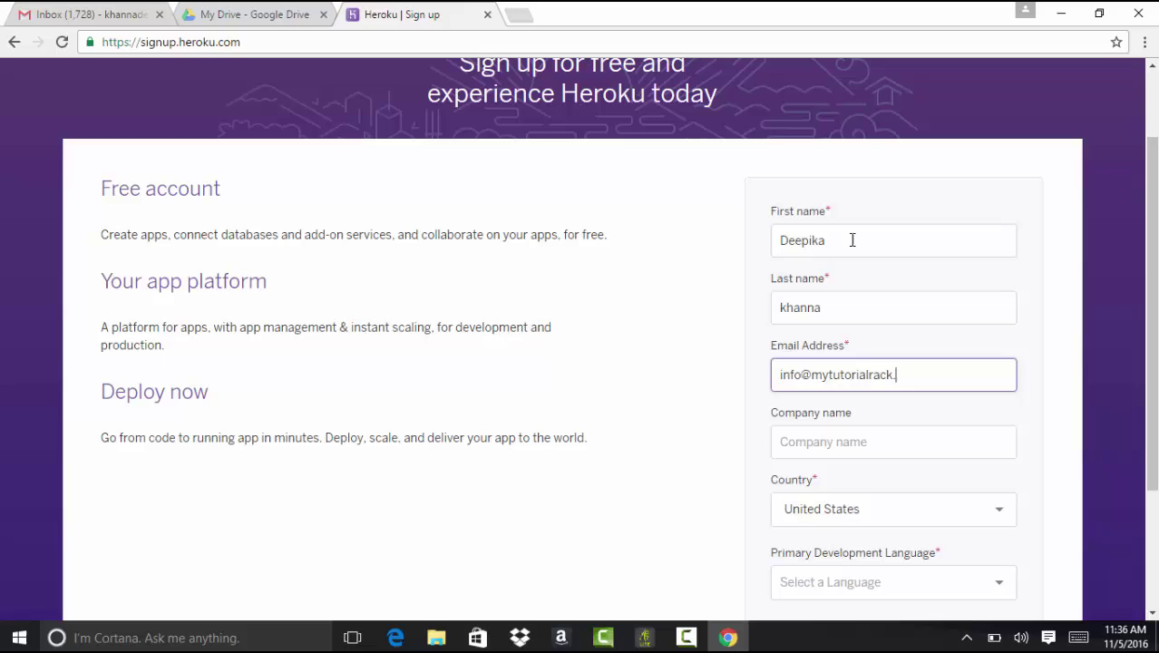
pyautogui.press('Tab')
pyautogui.write('My')
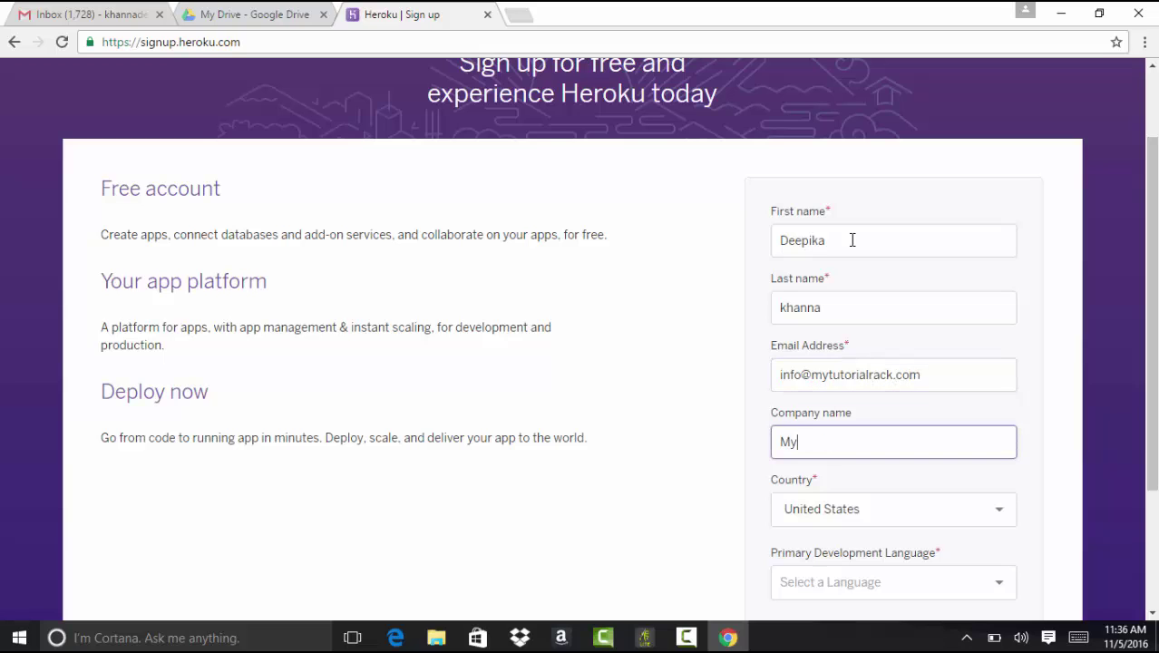
pyautogui.write('TutorialRack')
# Step: Choose Java as the primary development language and create the free account
pyautogui.scroll(-2, 852, 240)
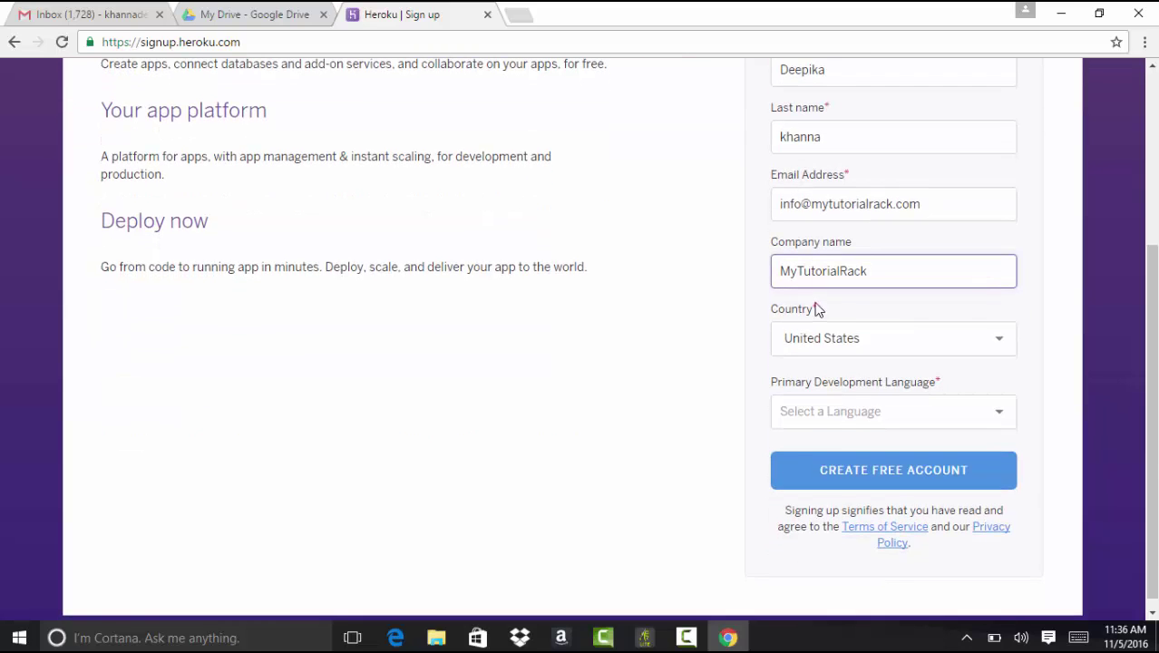
pyautogui.click(861, 418)
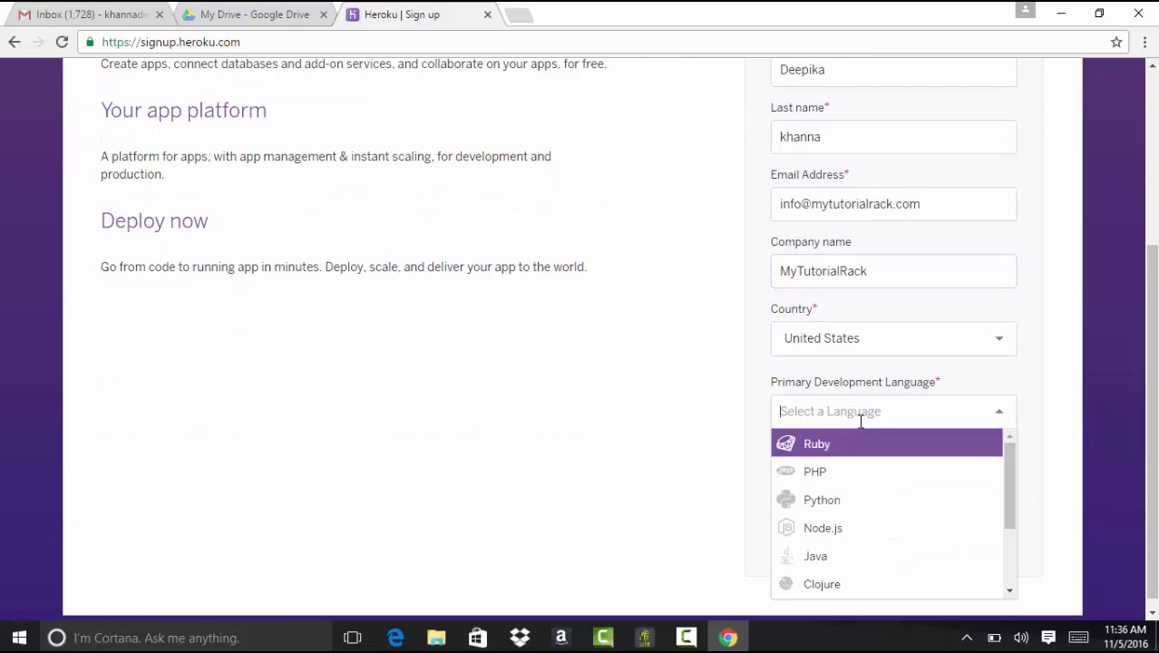
pyautogui.click(828, 555)
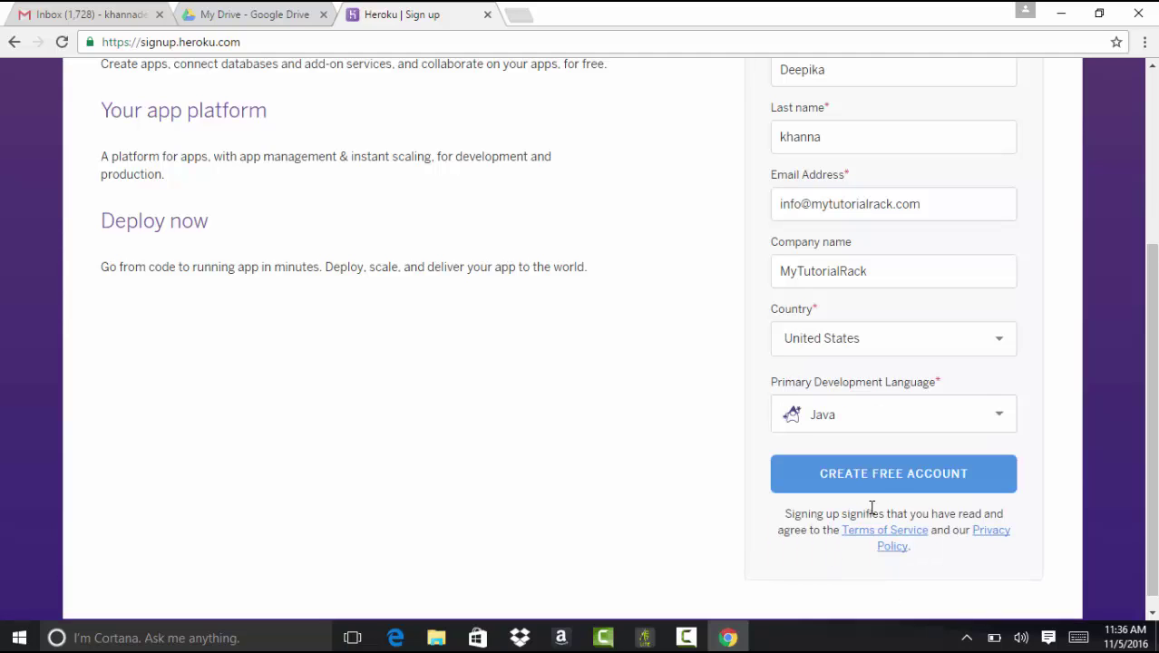
pyautogui.click(888, 480)
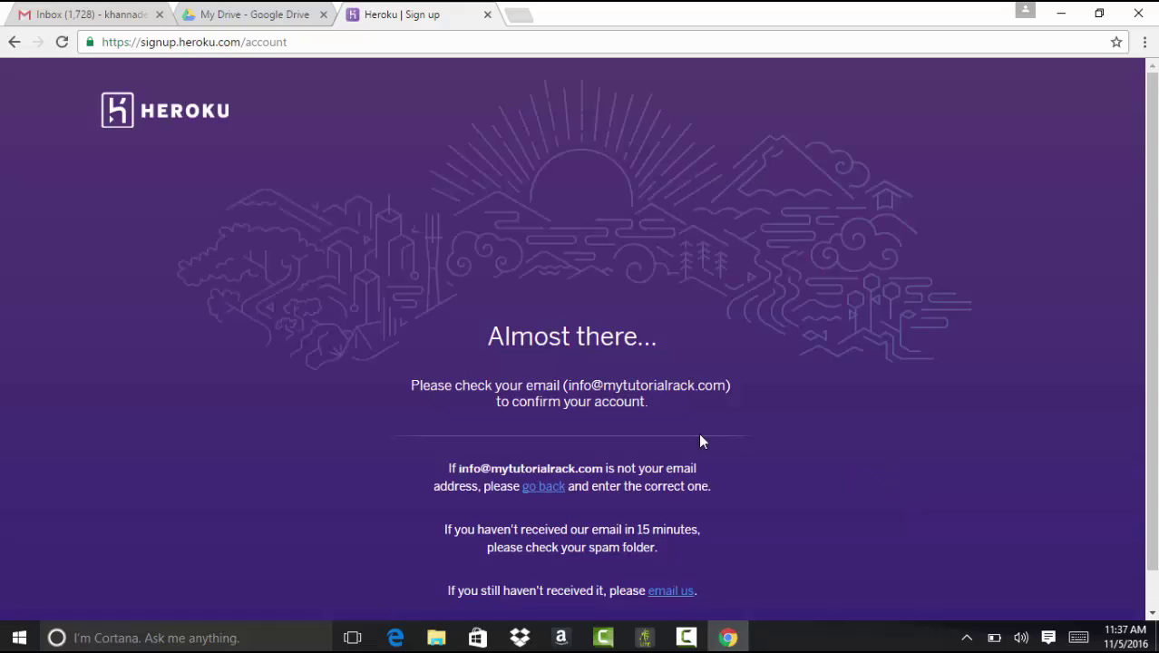
# Step: Open the forwarded 'Confirm your account on Heroku' e-mail in Gmail and reveal its activation link
pyautogui.click(95, 14)
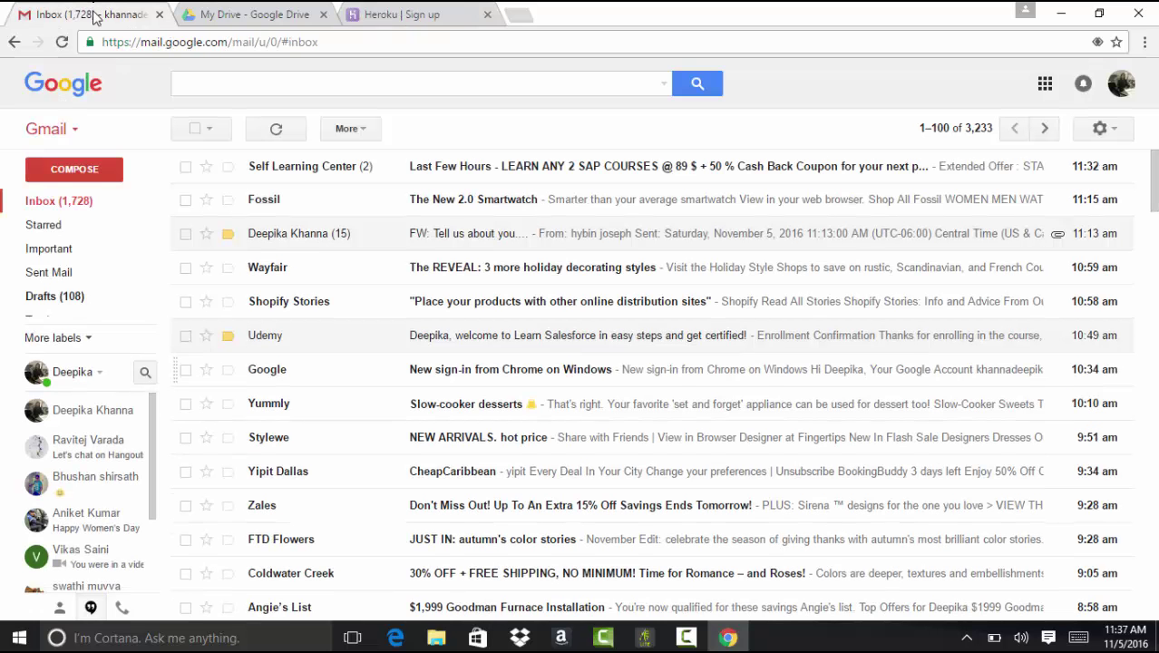
pyautogui.click(392, 11)
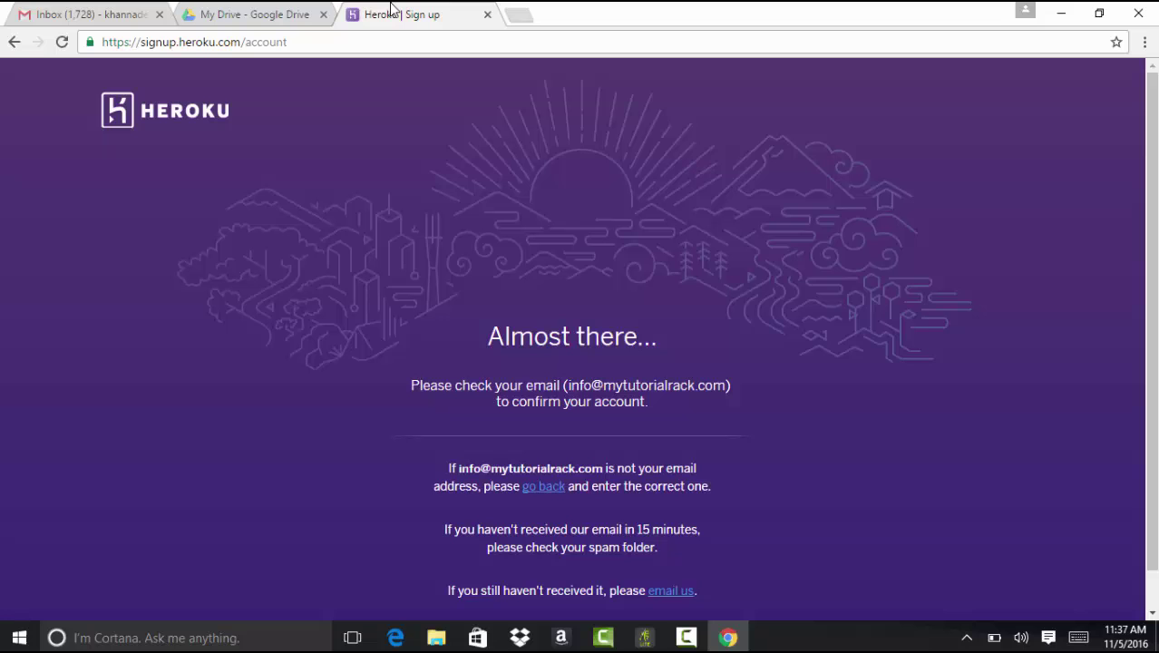
pyautogui.click(111, 14)
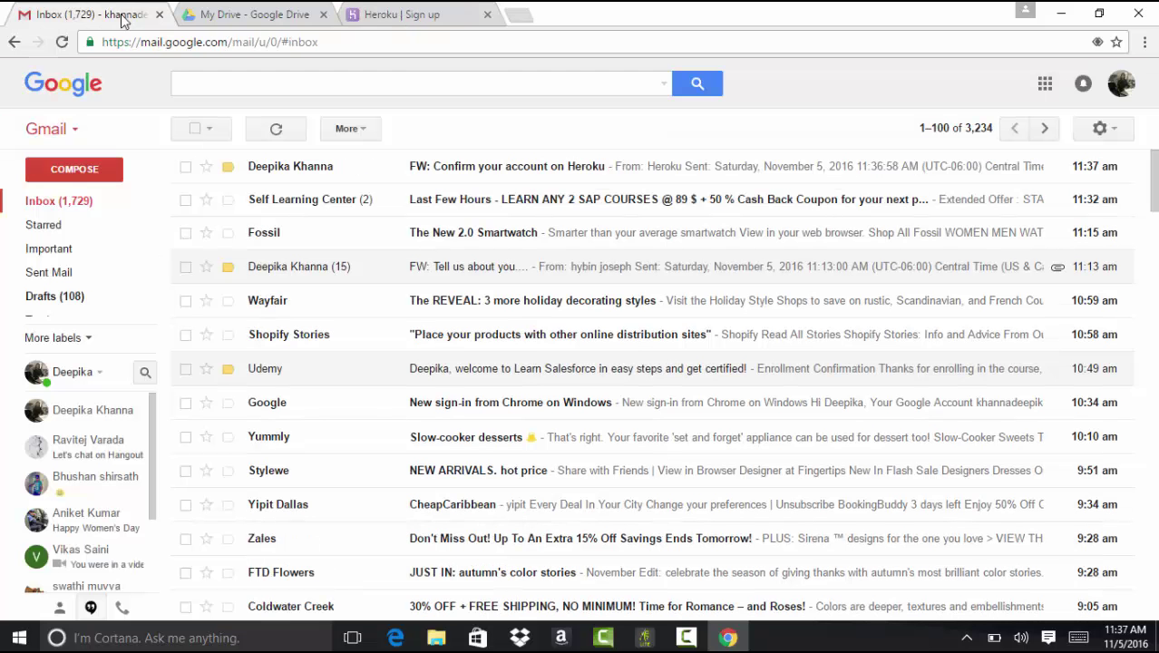
pyautogui.click(565, 176)
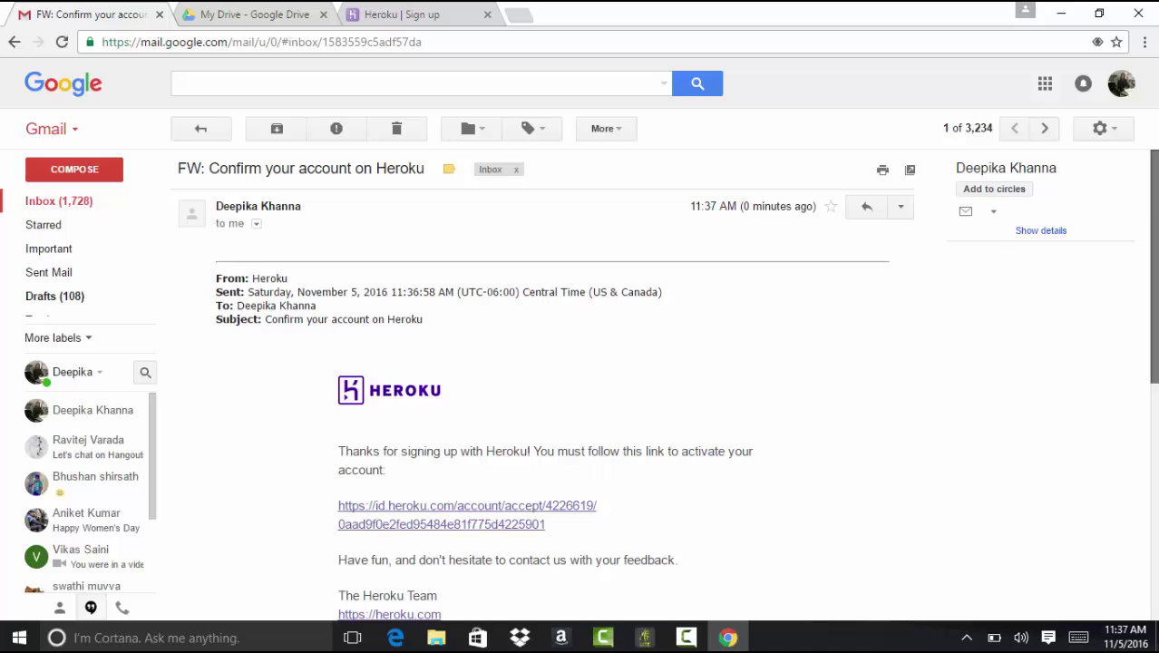
pyautogui.scroll(-2, 671, 373)
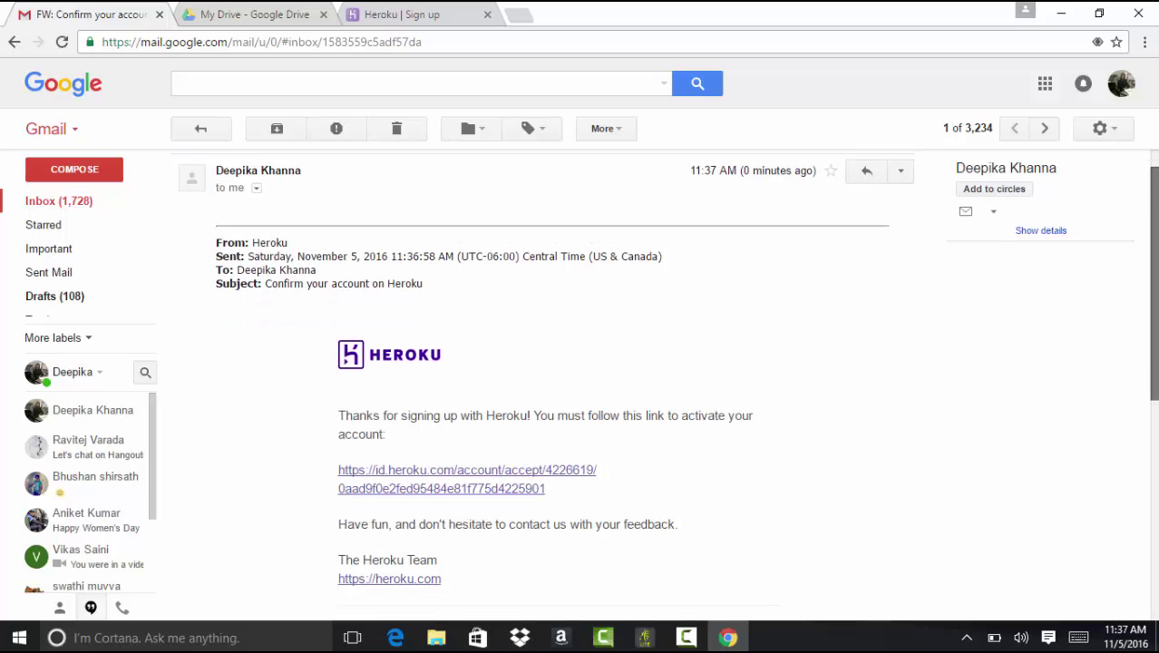
# Step: From the activation link, set and confirm the account password, log in, and let Chrome save it
pyautogui.click(488, 446)
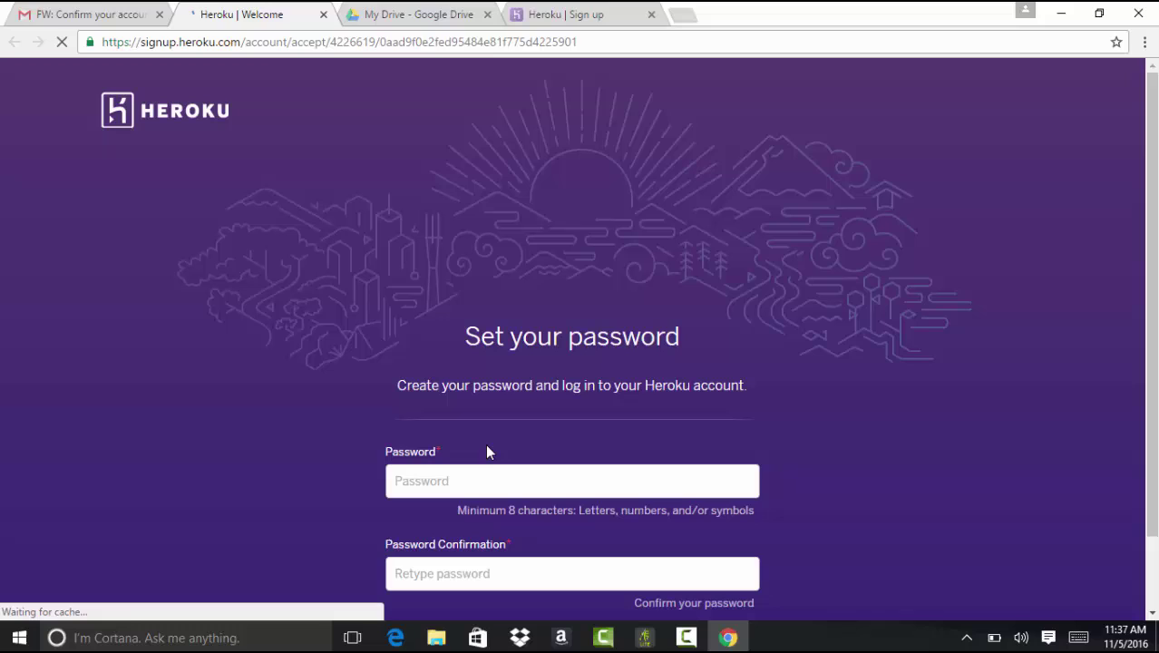
pyautogui.click(480, 477)
pyautogui.write('p')
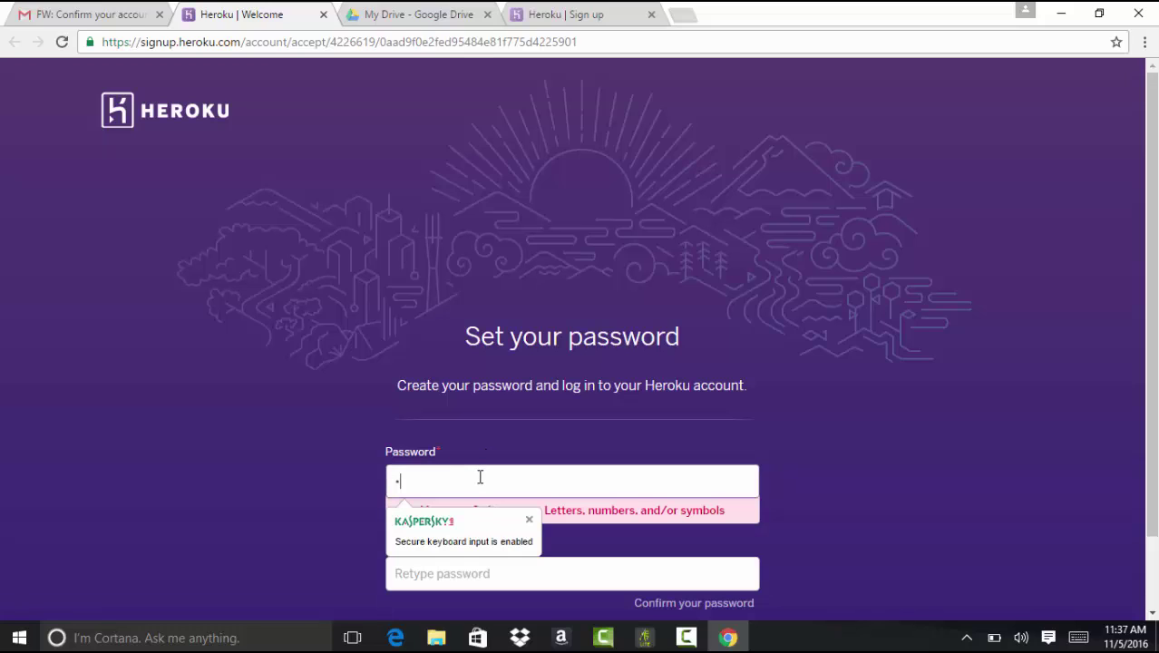
pyautogui.write('**********')
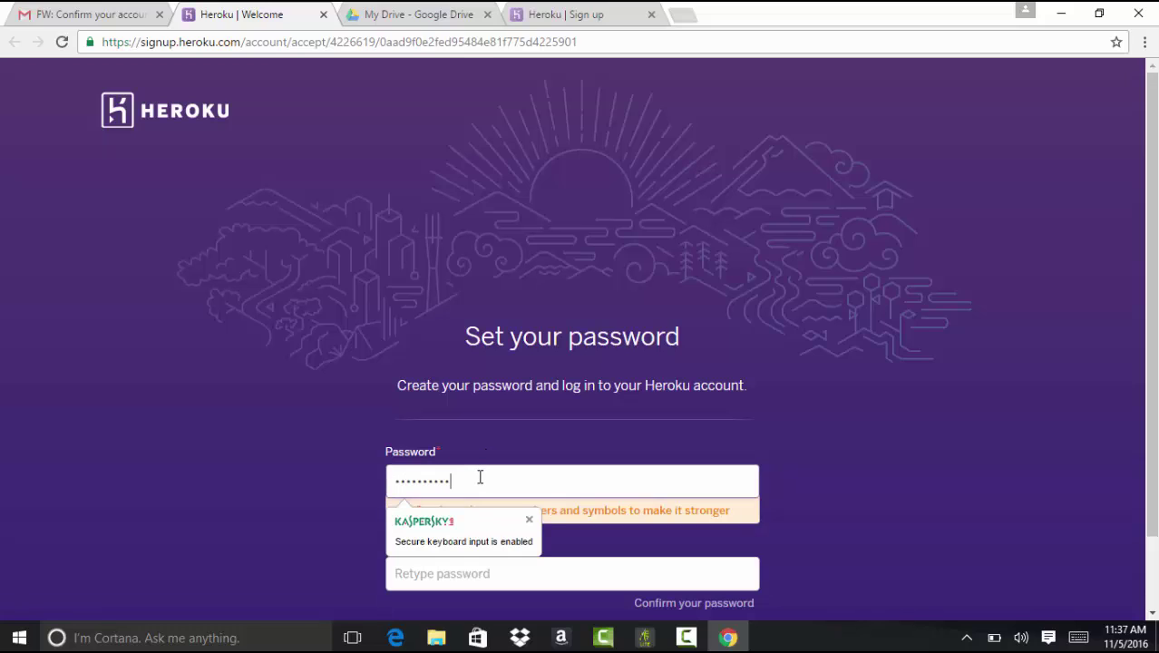
pyautogui.scroll(-1, 480, 477)
pyautogui.press('Tab')
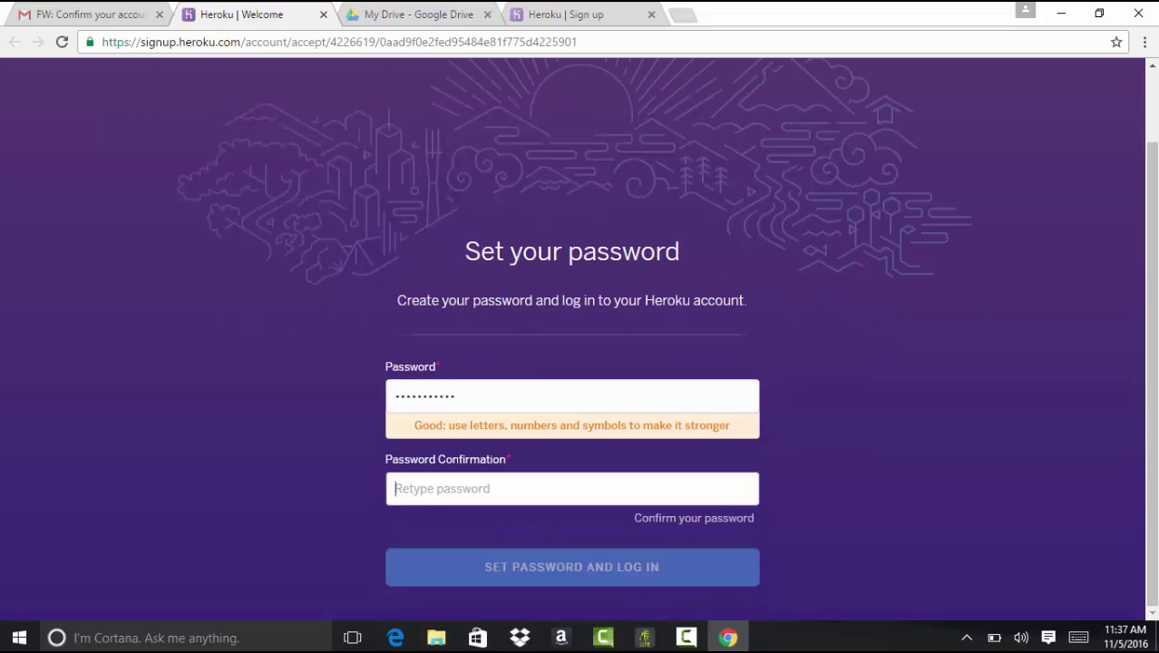
pyautogui.write('********')
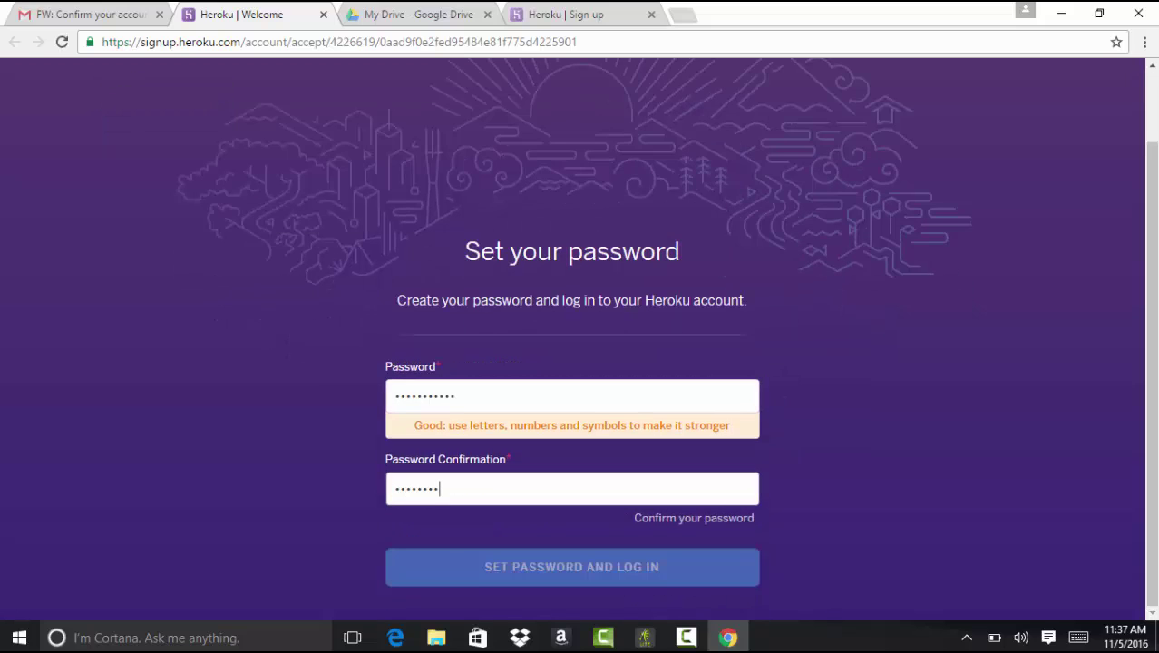
pyautogui.write('***')
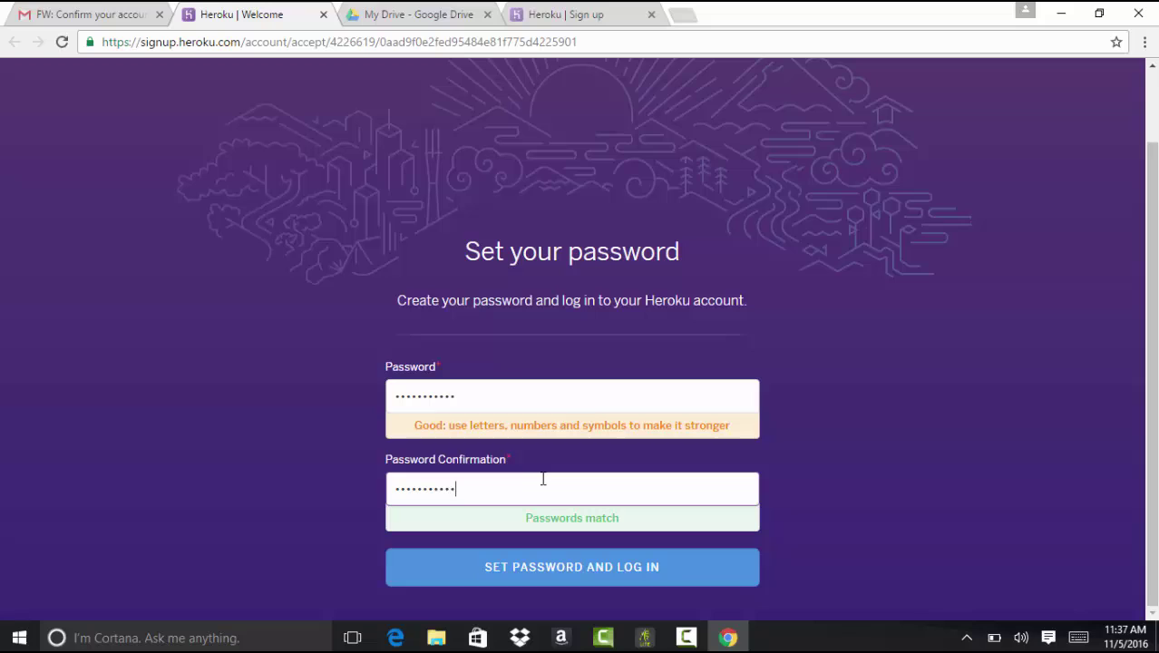
pyautogui.click(562, 575)
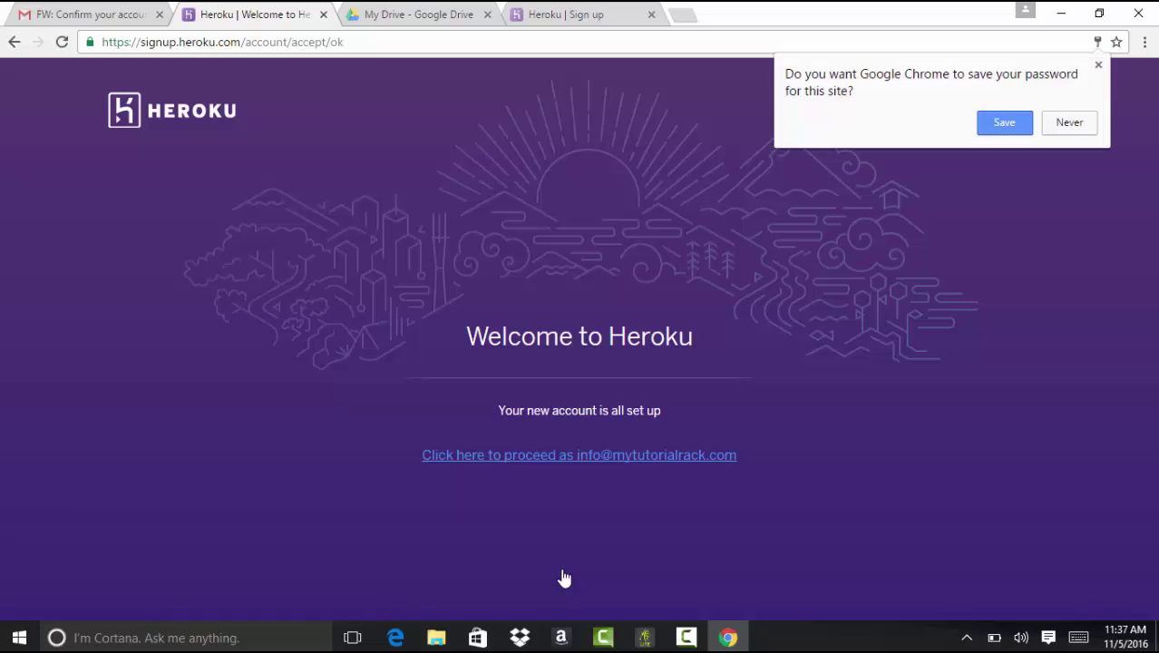
pyautogui.click(1001, 123)
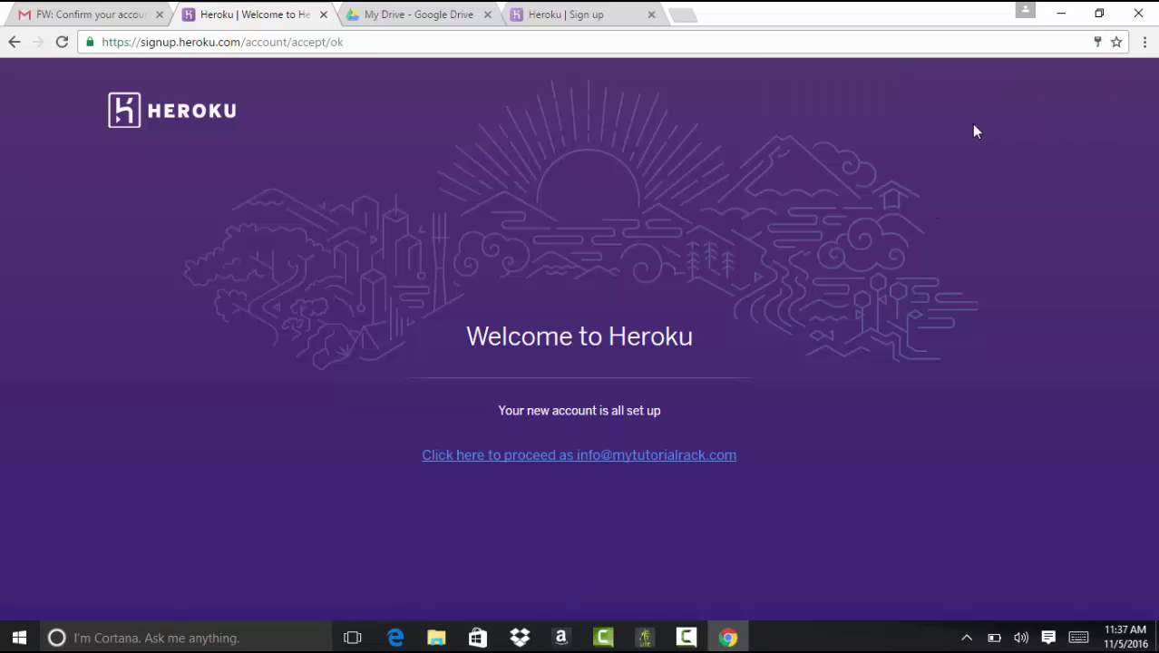
# Step: Proceed into the Heroku dashboard and briefly view the services grid menu
pyautogui.click(586, 456)
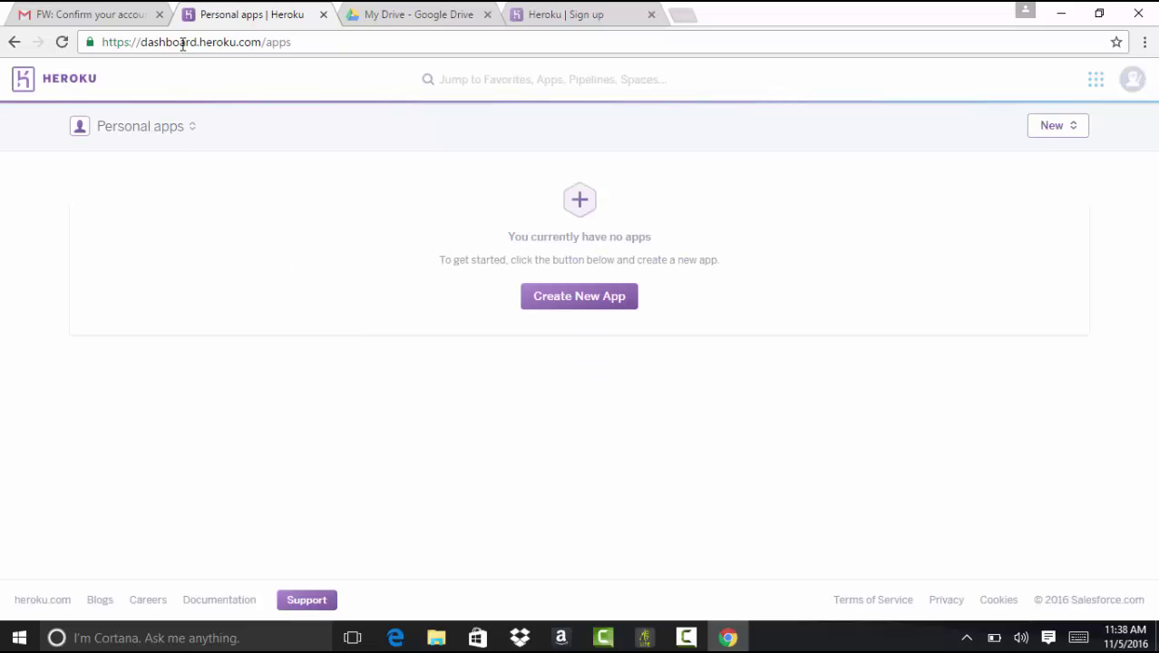
pyautogui.click(1099, 84)
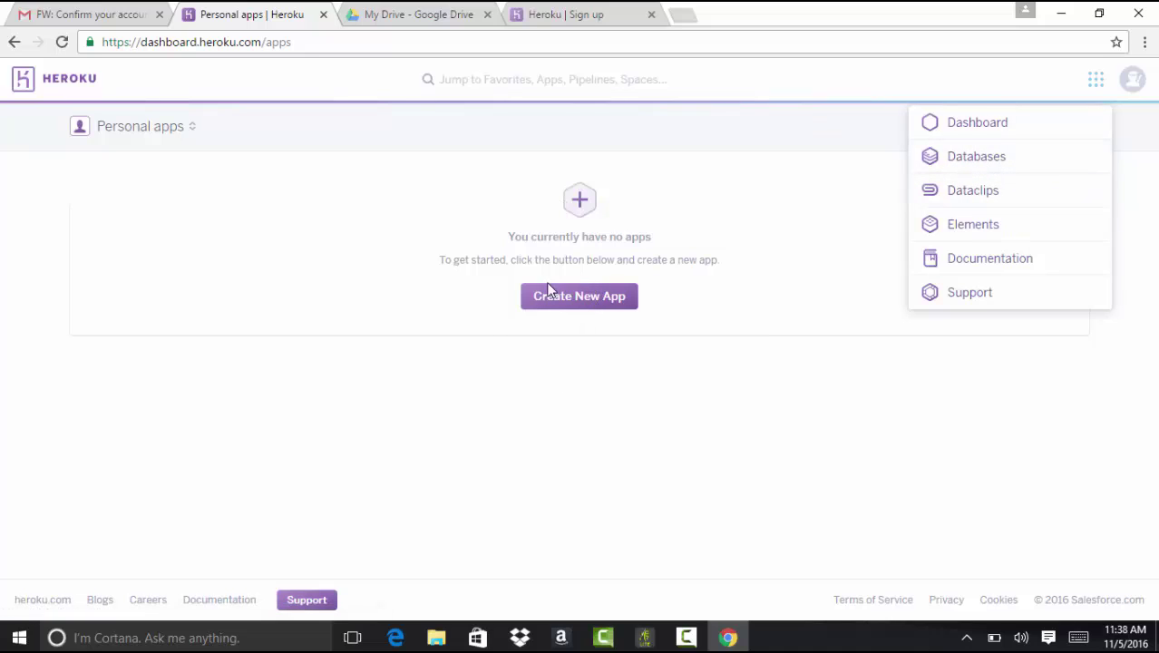
pyautogui.click(588, 291)
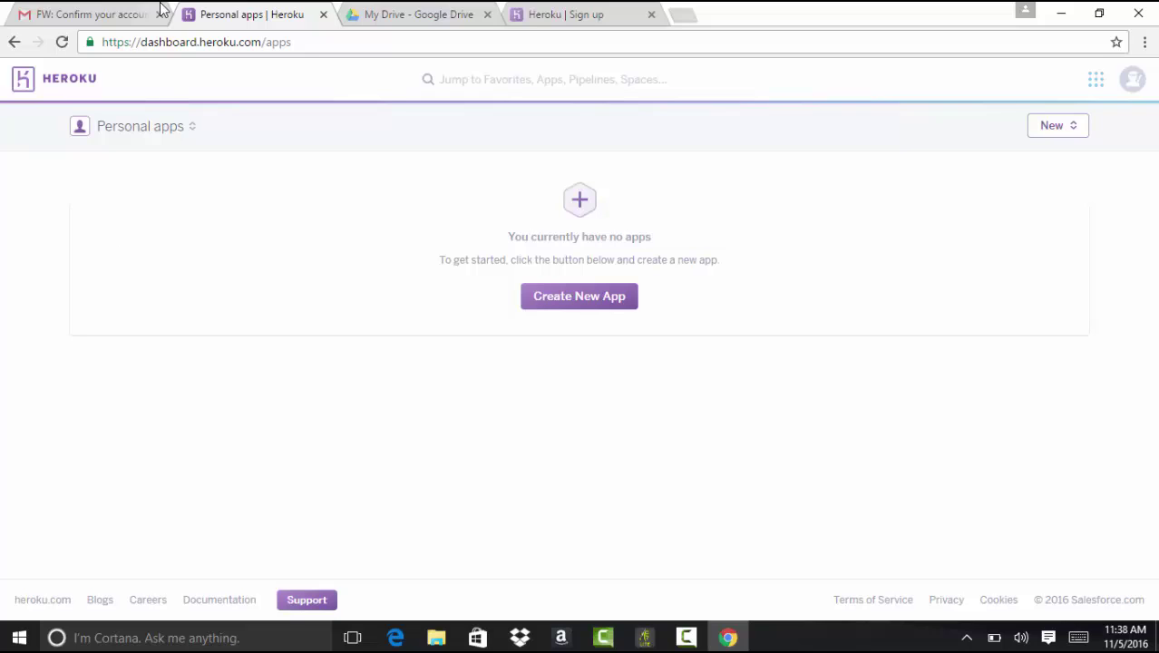
# Step: In a new tab, go to developer.salesforce.com and open the Sign Up form
pyautogui.click(682, 16)
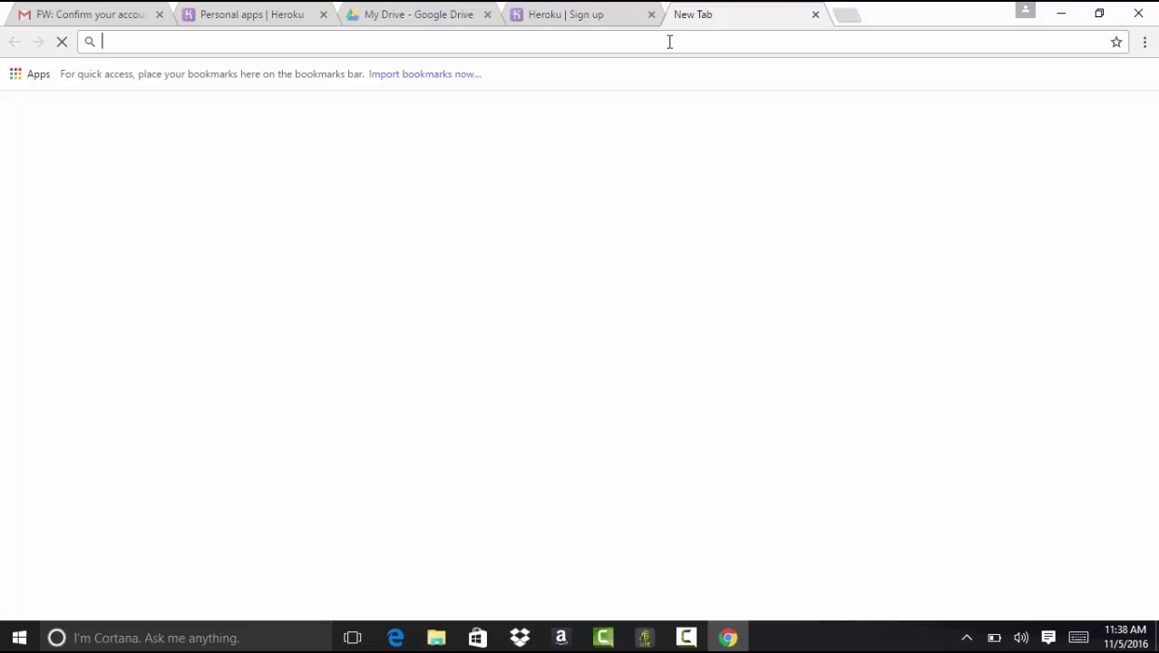
pyautogui.write('developer.salesforce.com/en/')
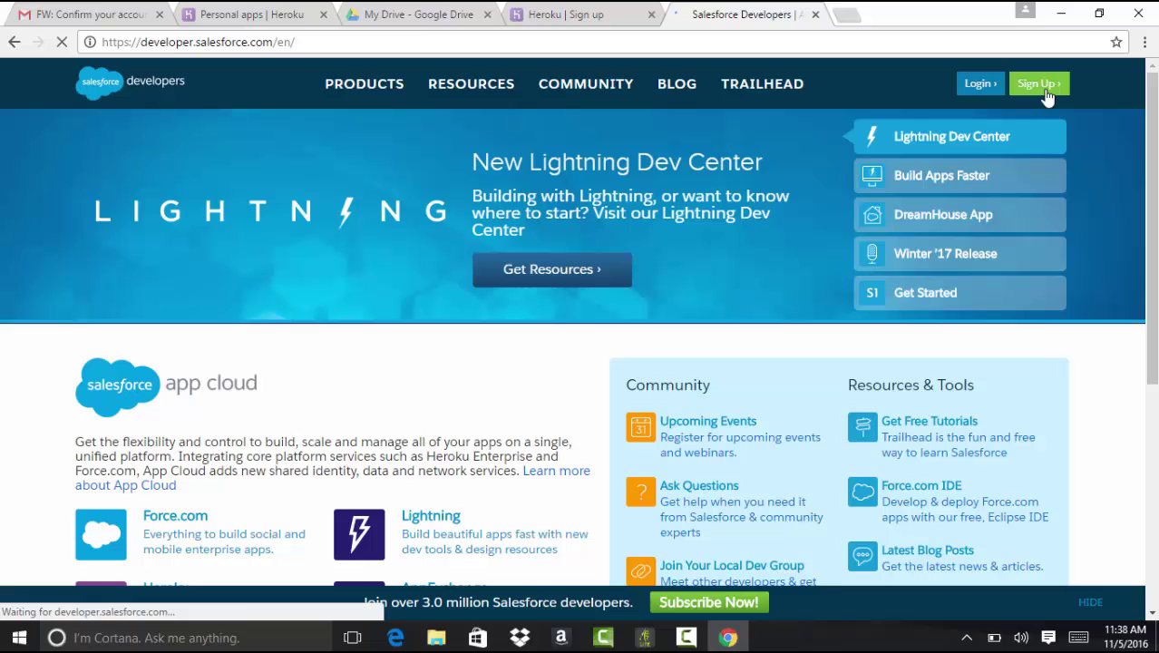
pyautogui.click(1046, 92)
# Step: Enter first name, last name, e-mail and company 'myTutorialrack' in the Developer Edition form
pyautogui.click(803, 259)
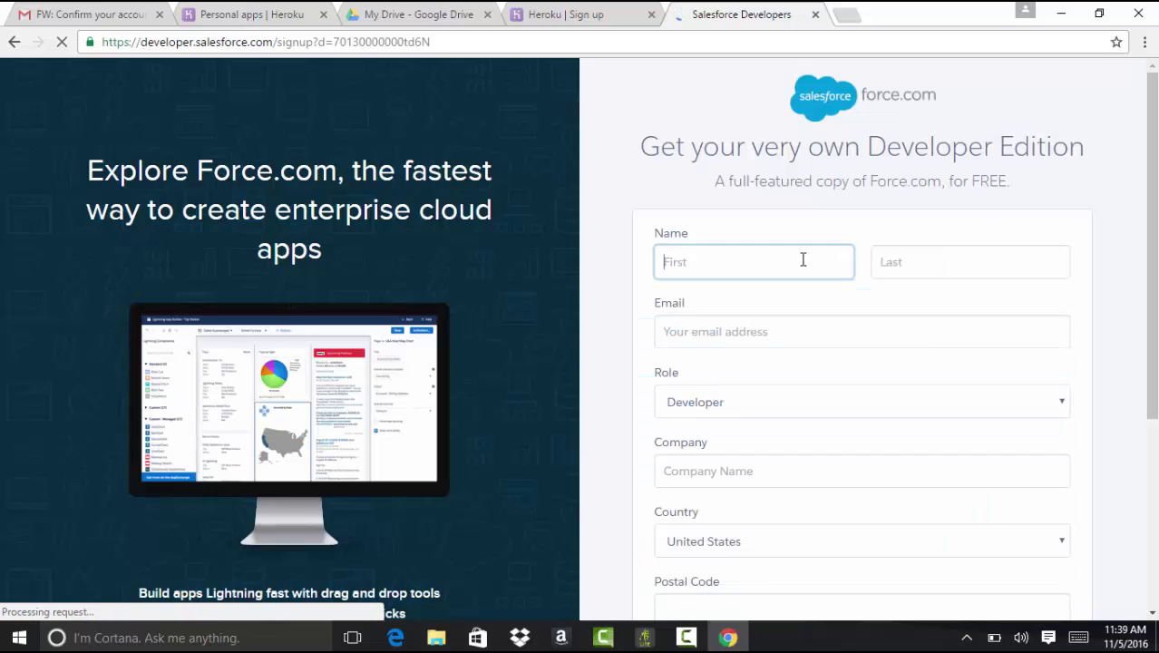
pyautogui.write('Deepika')
pyautogui.press('Tab')
pyautogui.write('khanna')
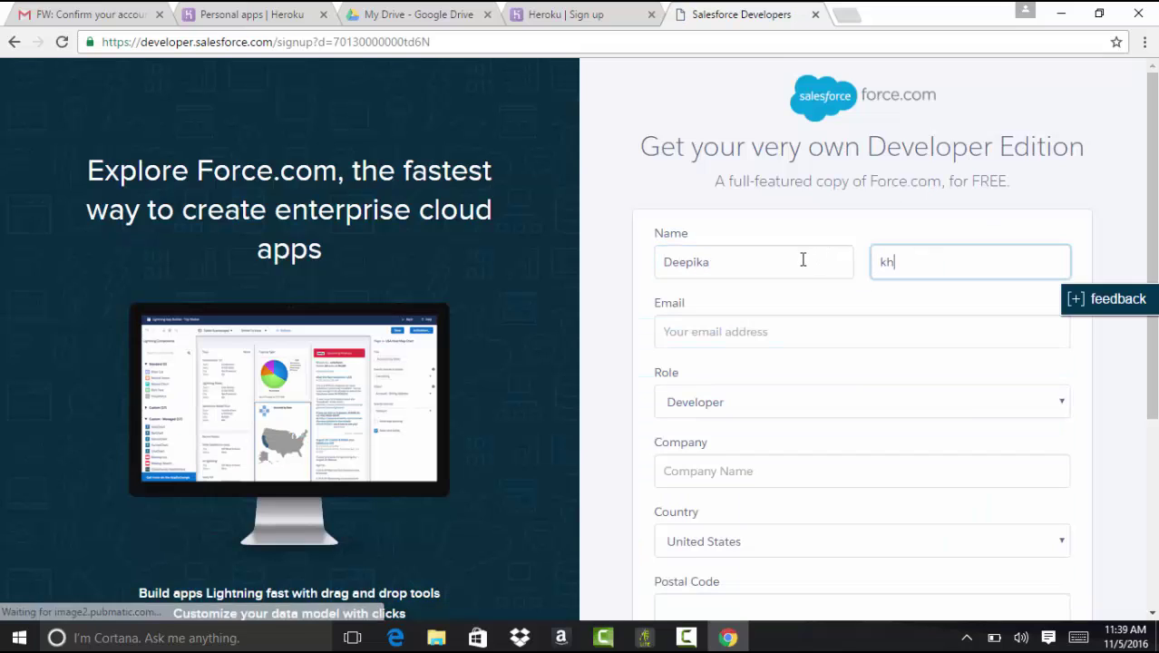
pyautogui.press('Tab')
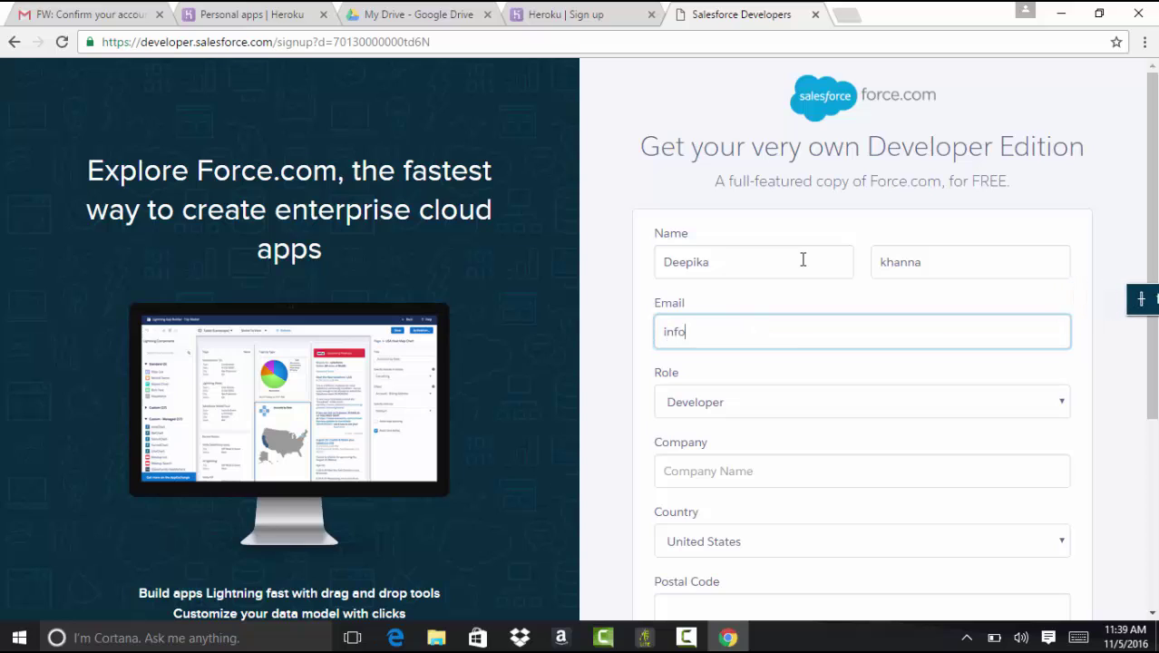
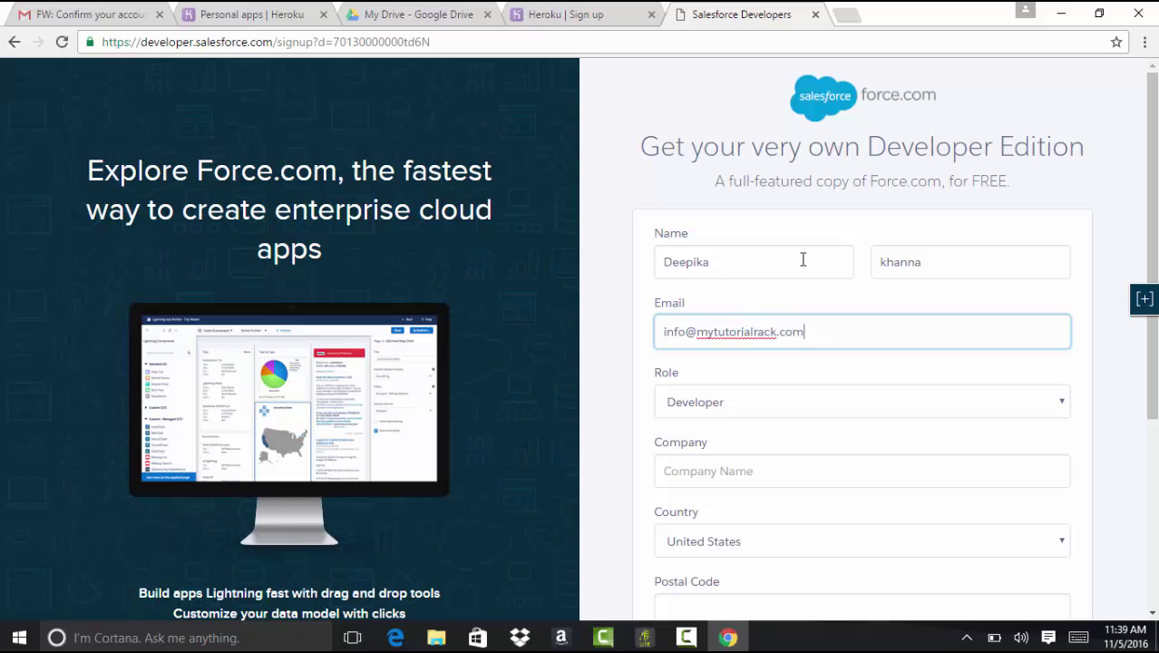
pyautogui.press('Tab')
pyautogui.press('Tab')
pyautogui.write('my')
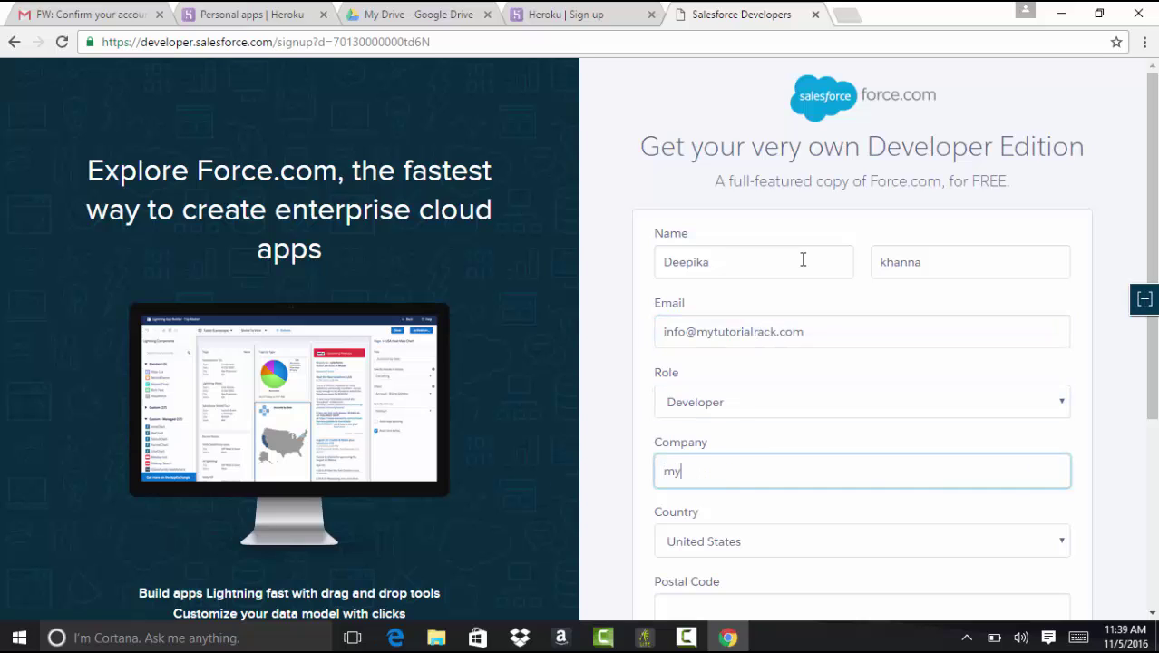
pyautogui.write('Tutorialrack')
# Step: Fill in the postal code and the account username, correcting a typo in the username
pyautogui.scroll(-3, 803, 260)
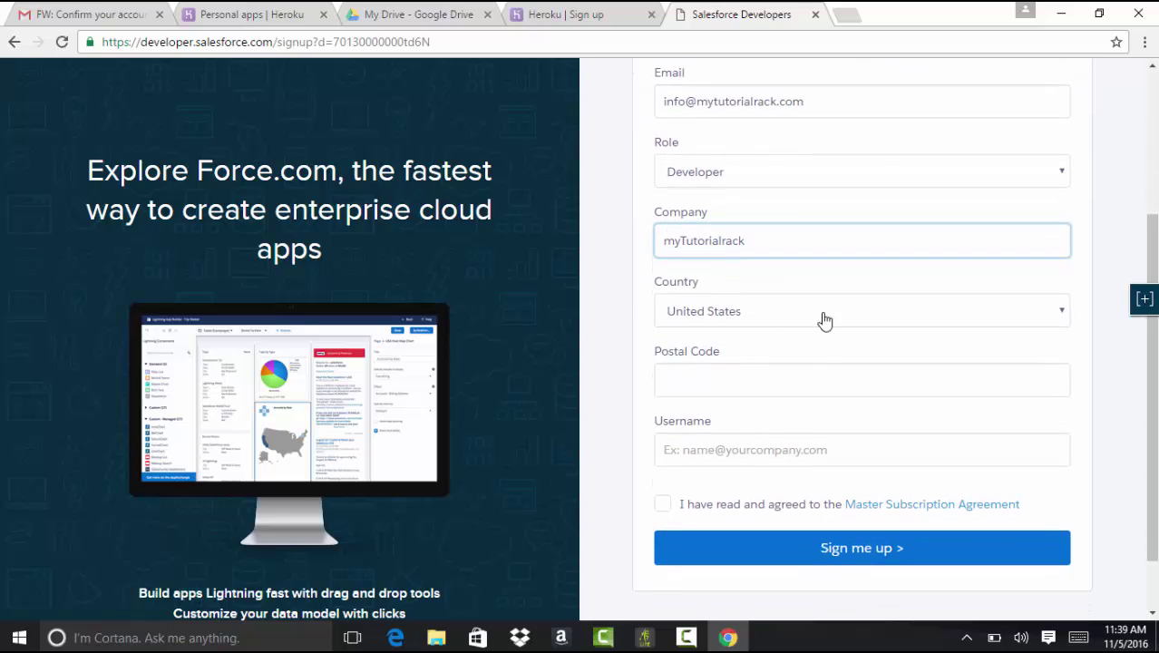
pyautogui.click(798, 379)
pyautogui.write('75071')
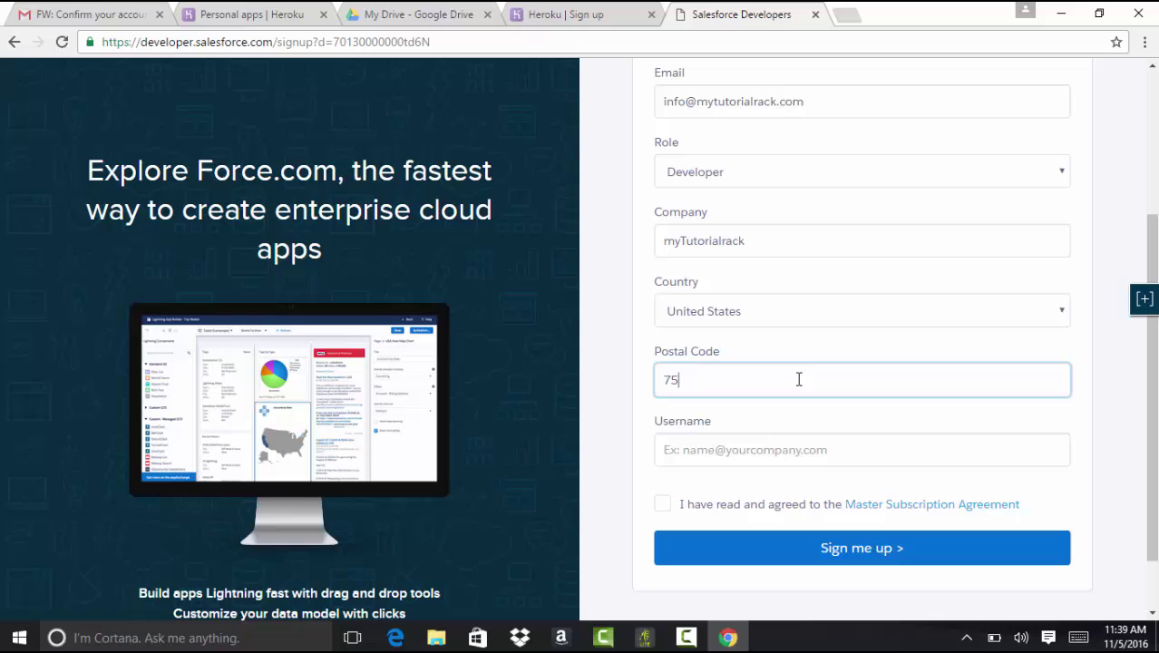
pyautogui.click(782, 448)
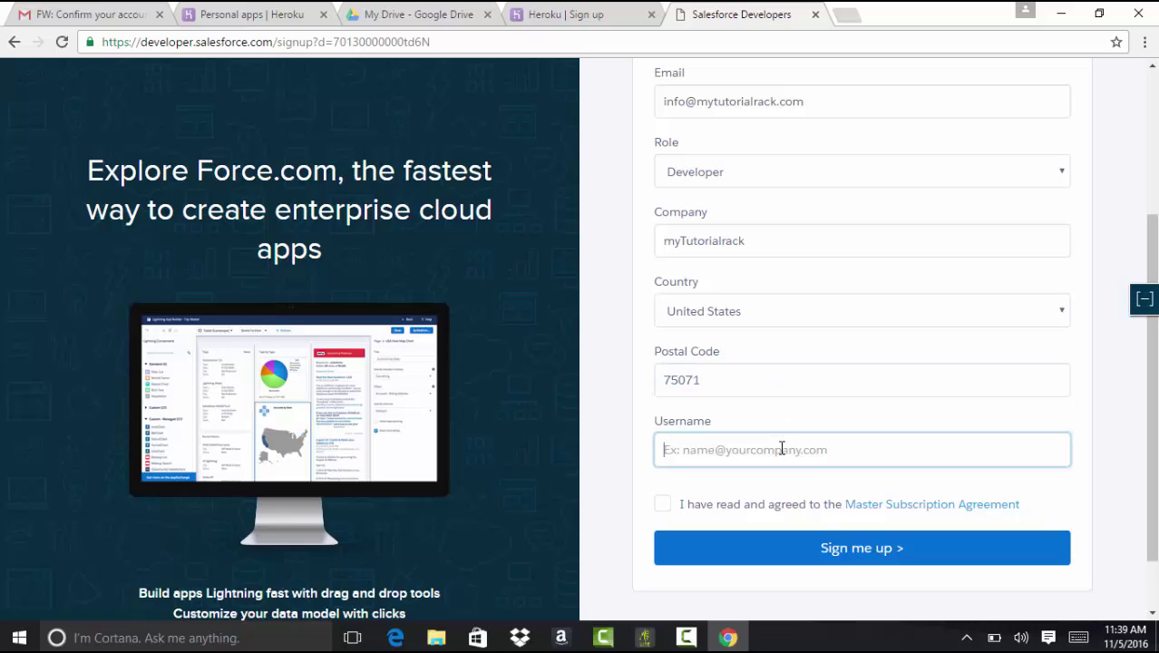
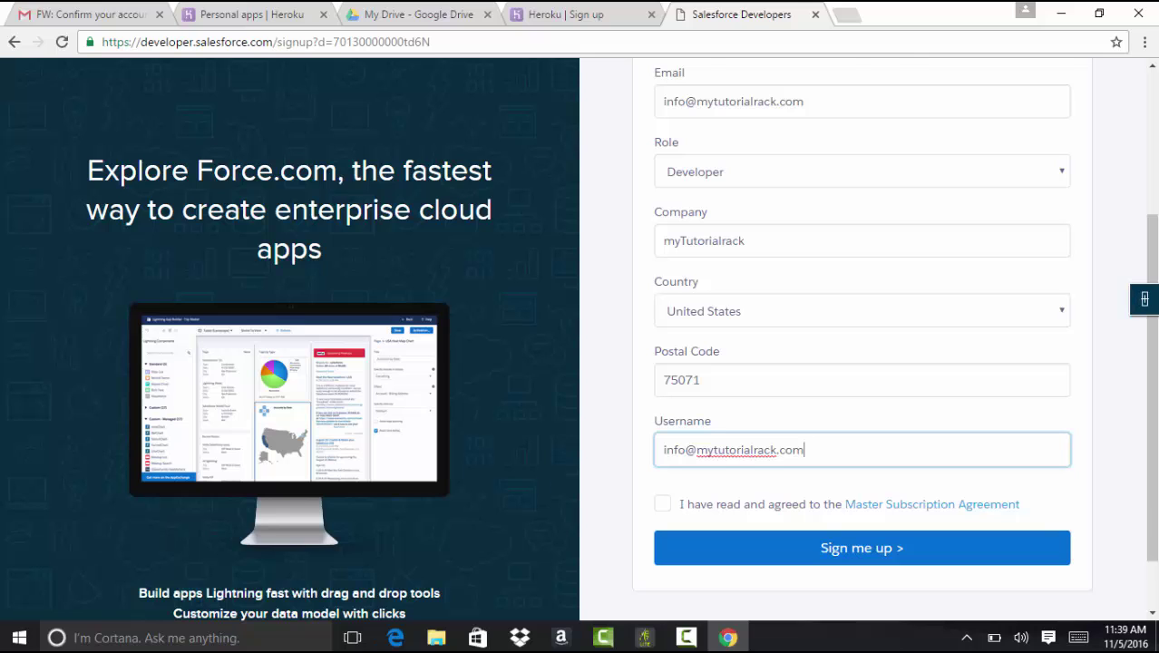
# Step: Accept the Master Subscription Agreement and submit the Developer Edition signup
pyautogui.scroll(1, 816, 457)
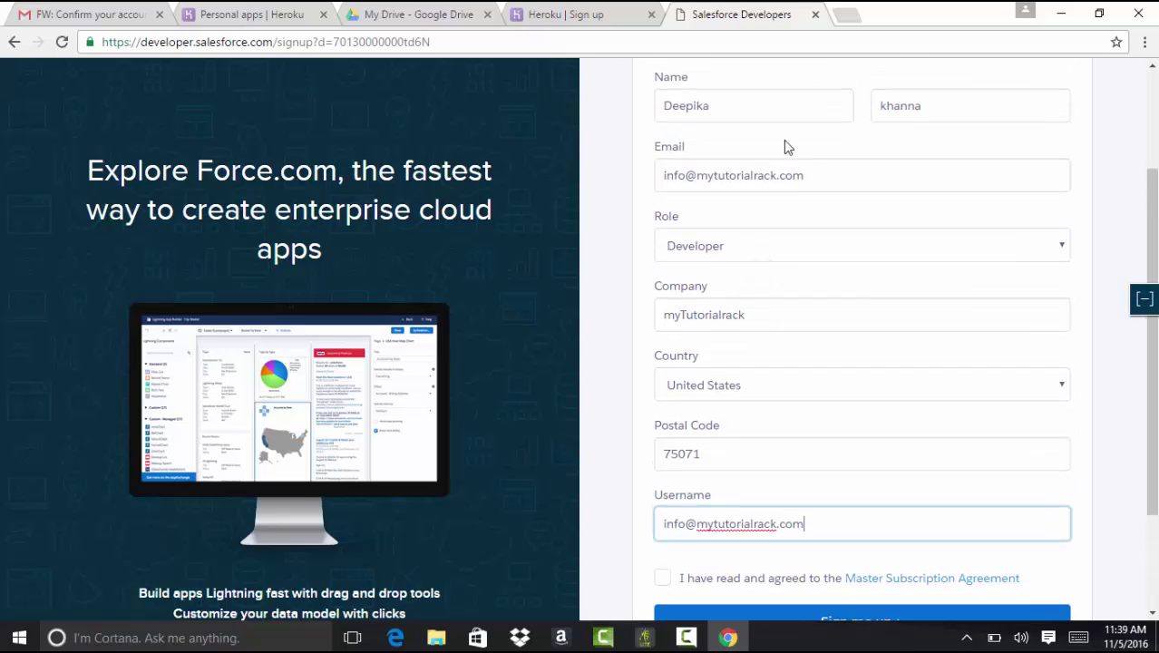
pyautogui.doubleClick(801, 183)
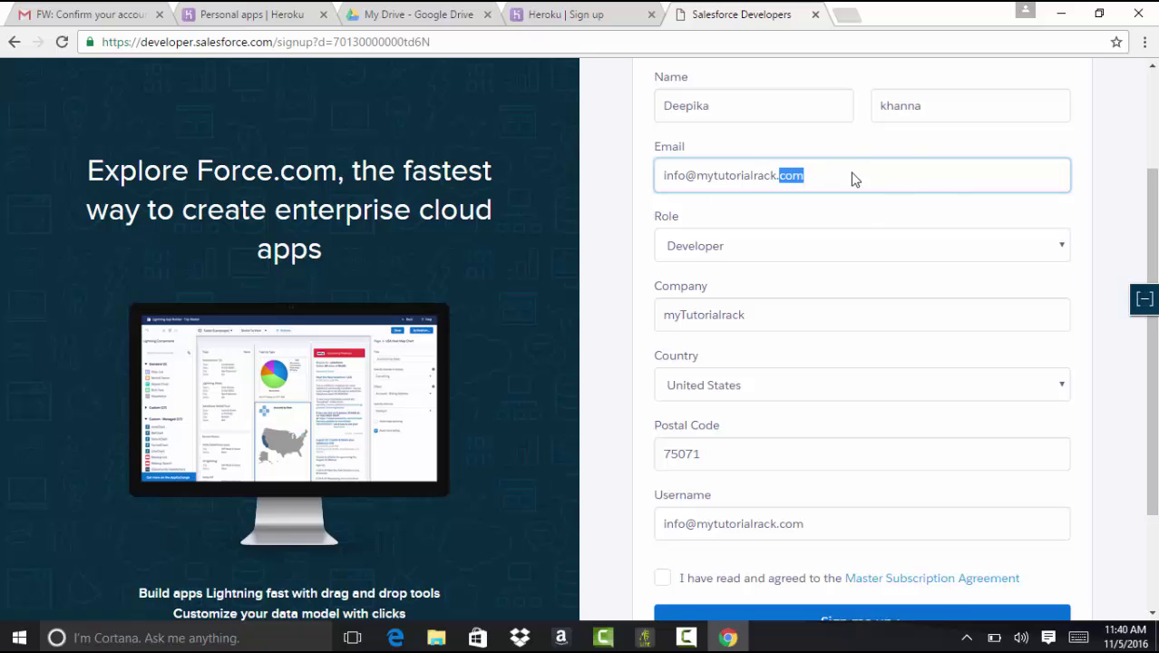
pyautogui.scroll(-1, 1150, 478)
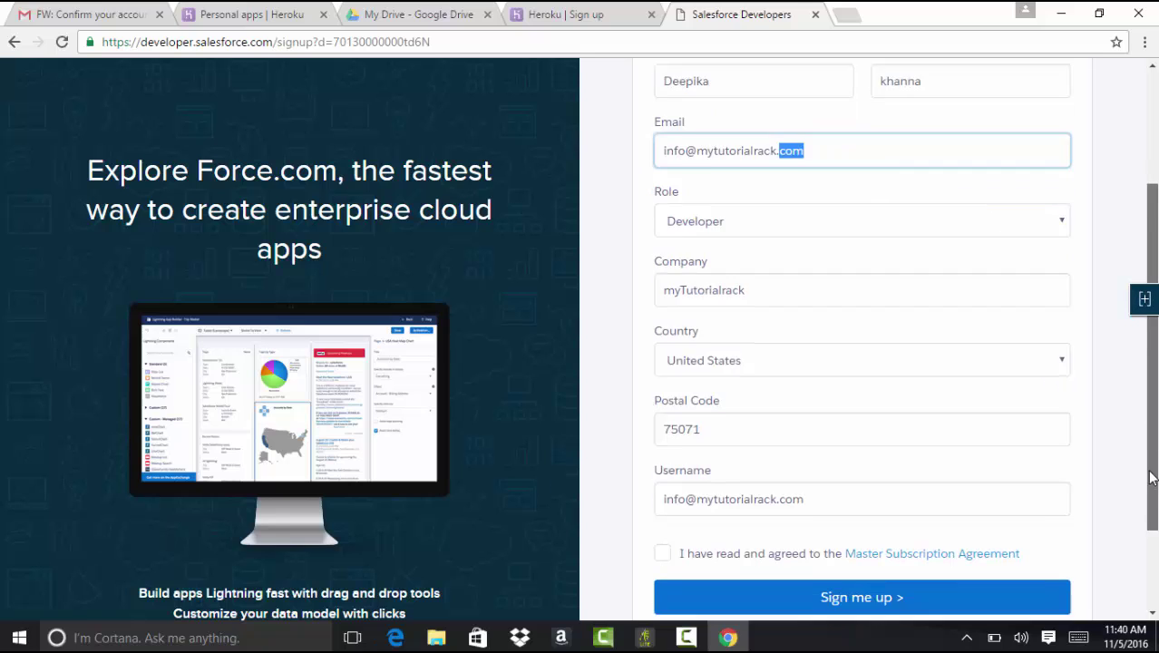
pyautogui.scroll(-1, 1150, 478)
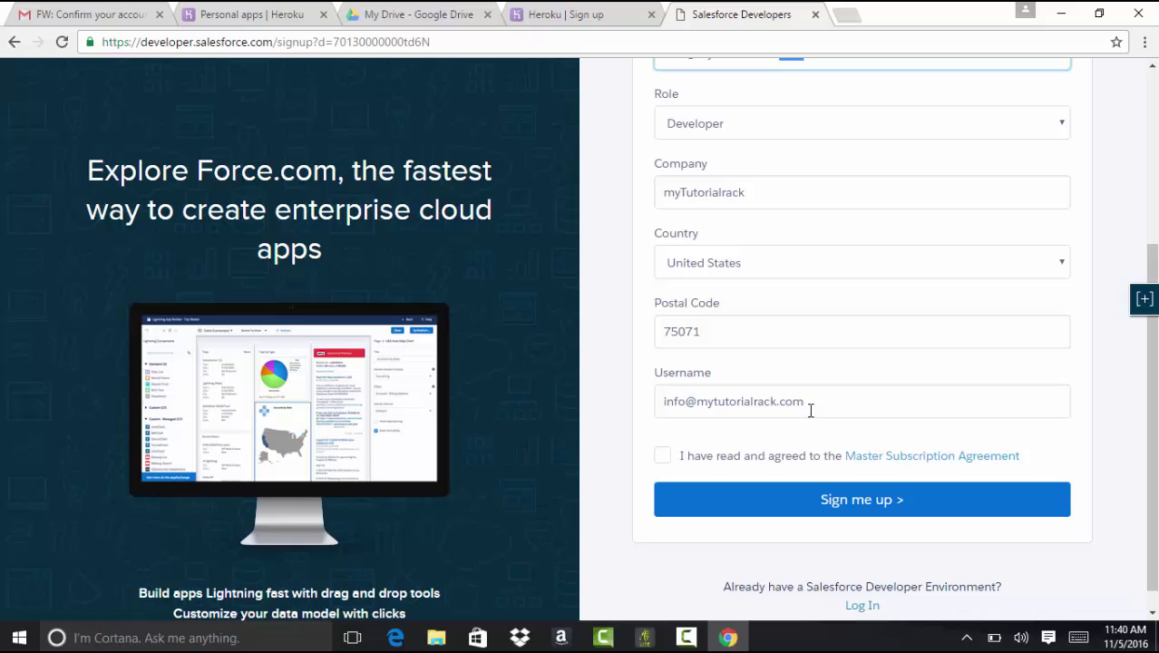
pyautogui.click(665, 457)
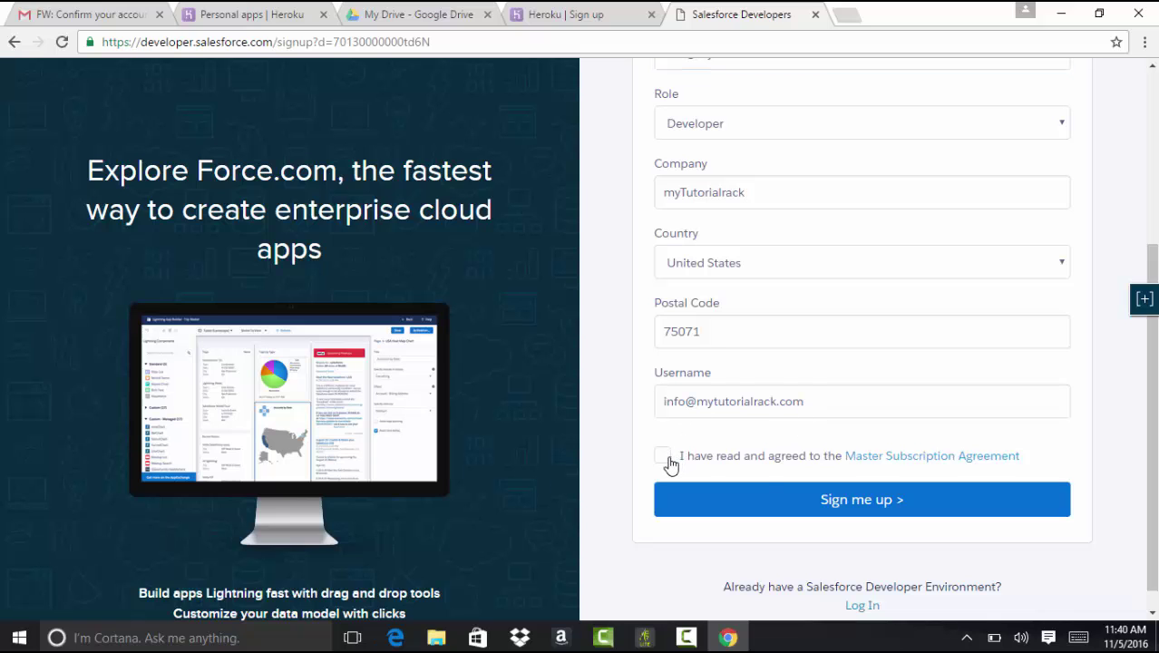
pyautogui.click(758, 500)
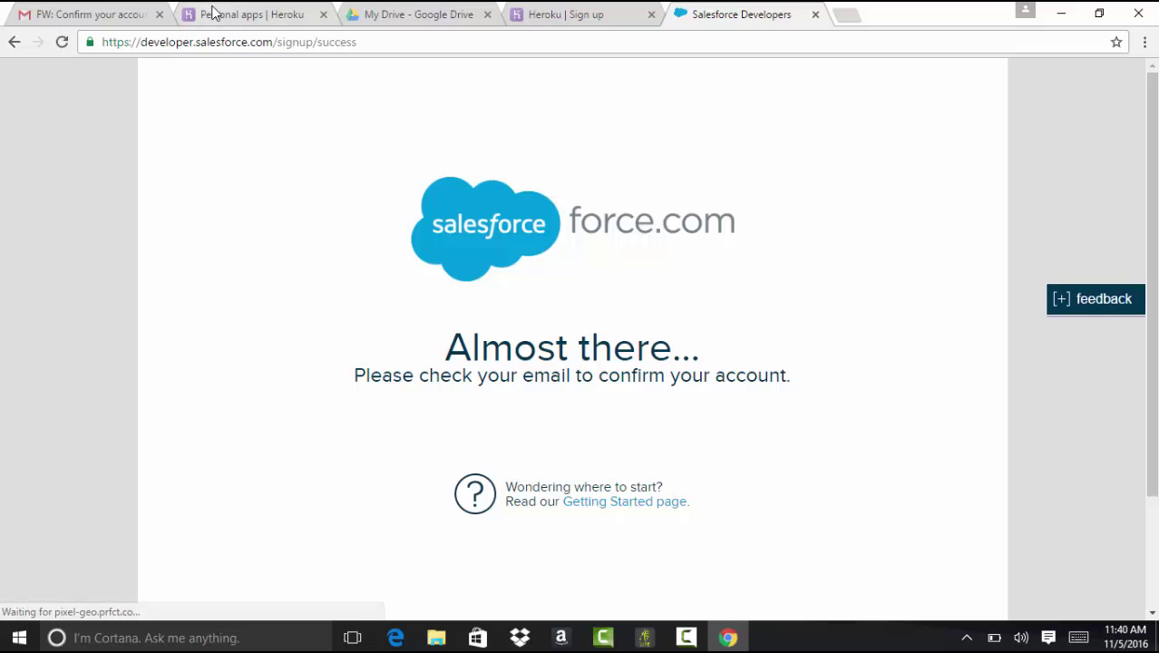
# Step: Open the Developer Edition Login Information e-mail in Gmail and follow its login link
pyautogui.click(107, 13)
pyautogui.click(102, 207)
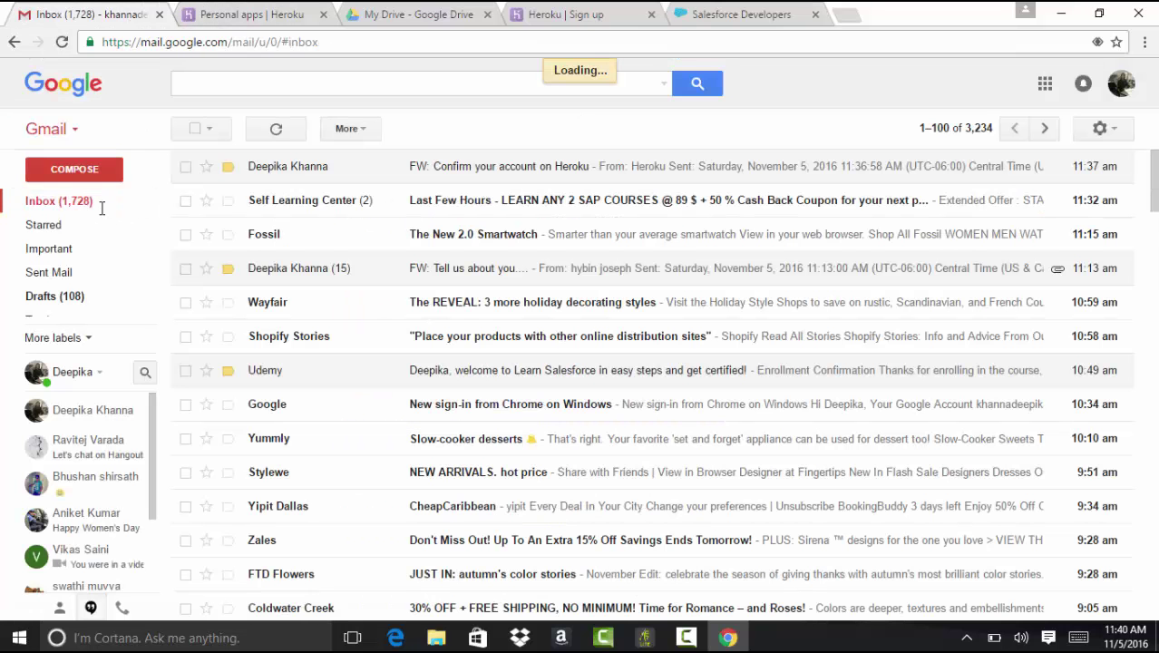
pyautogui.click(725, 13)
pyautogui.click(106, 13)
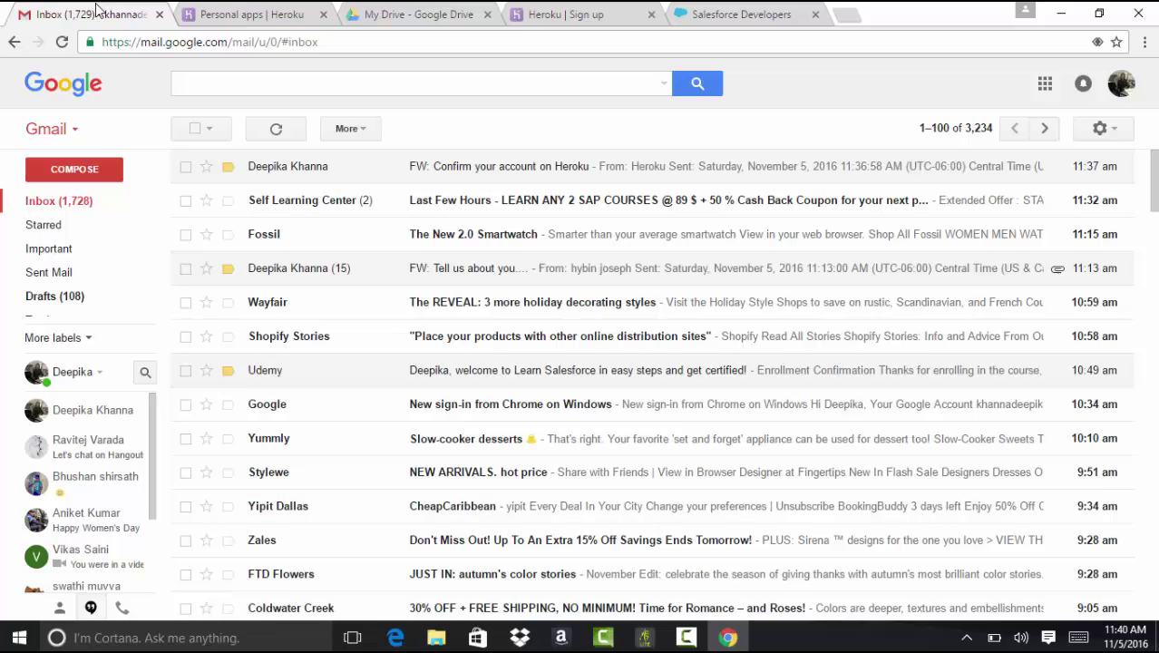
pyautogui.click(550, 170)
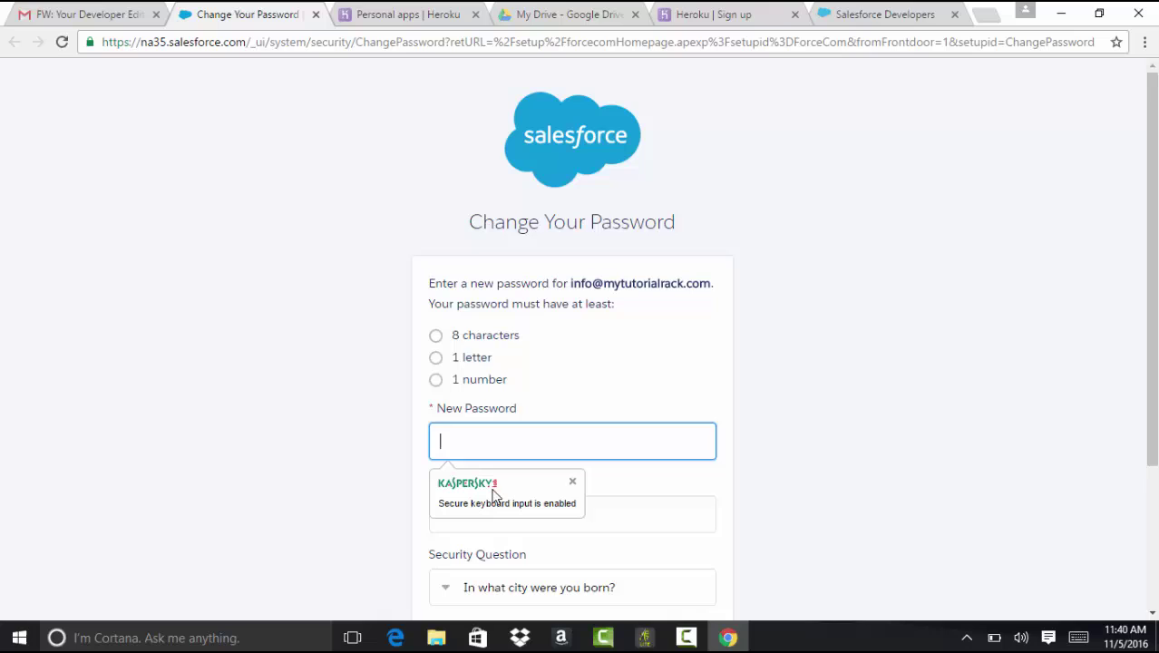
# Step: Enter and confirm the new Salesforce password and type the security question answer
pyautogui.write('a•••••••')
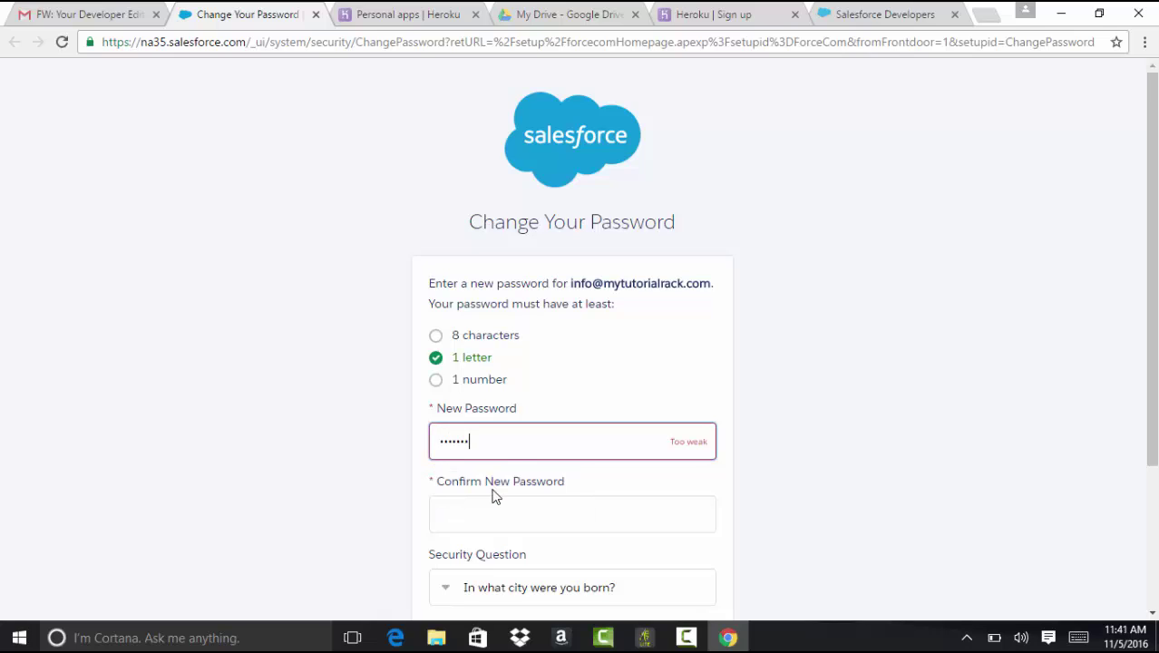
pyautogui.write('•••')
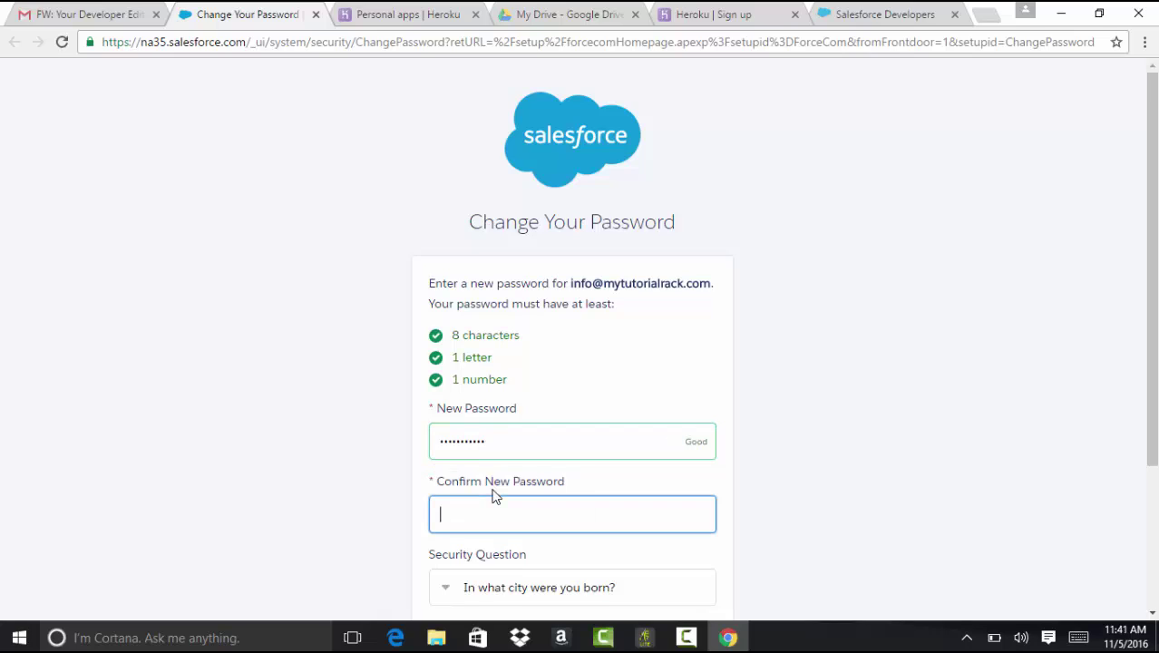
pyautogui.press('Tab')
pyautogui.write('•••••••••••')
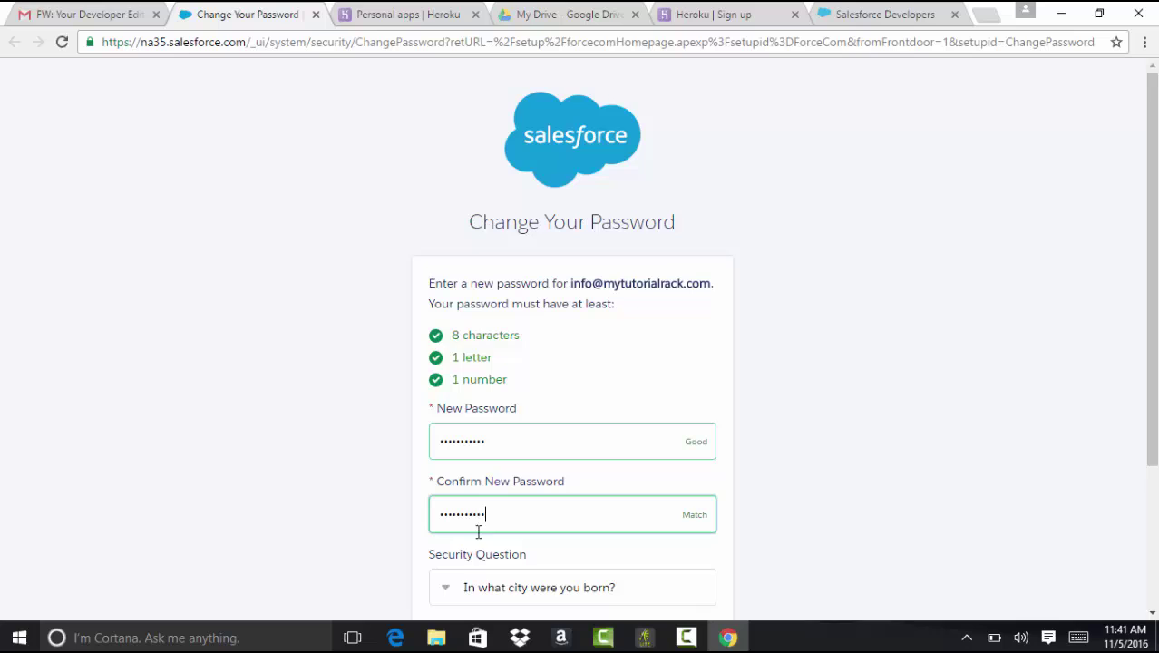
pyautogui.scroll(-3, 1003, 365)
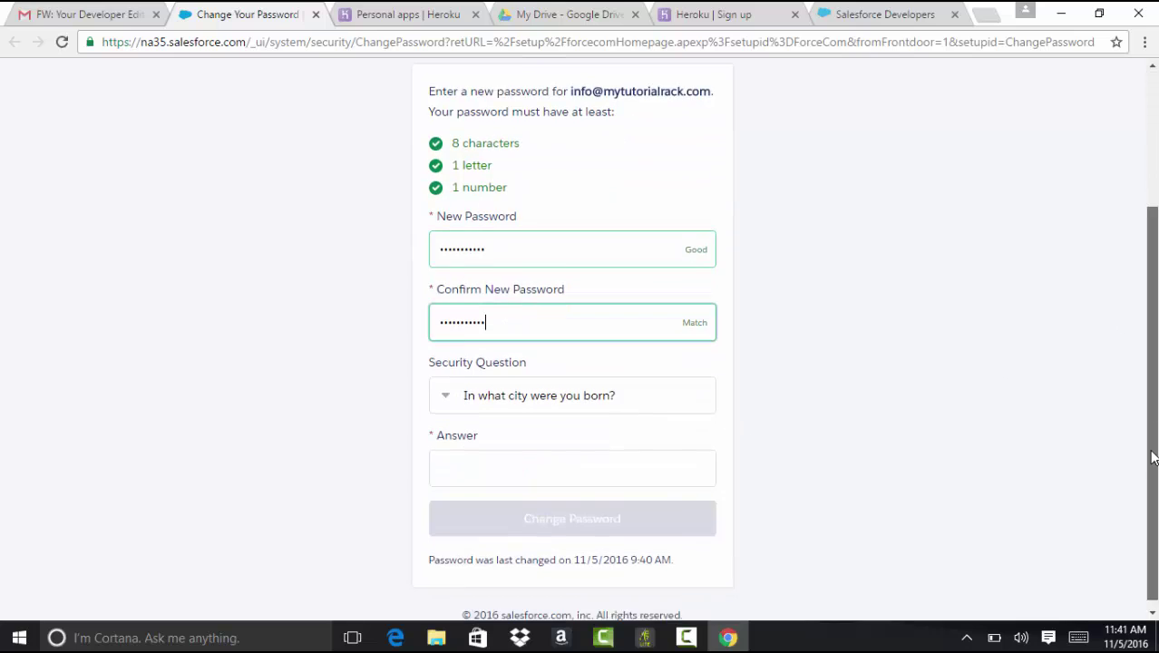
pyautogui.click(586, 449)
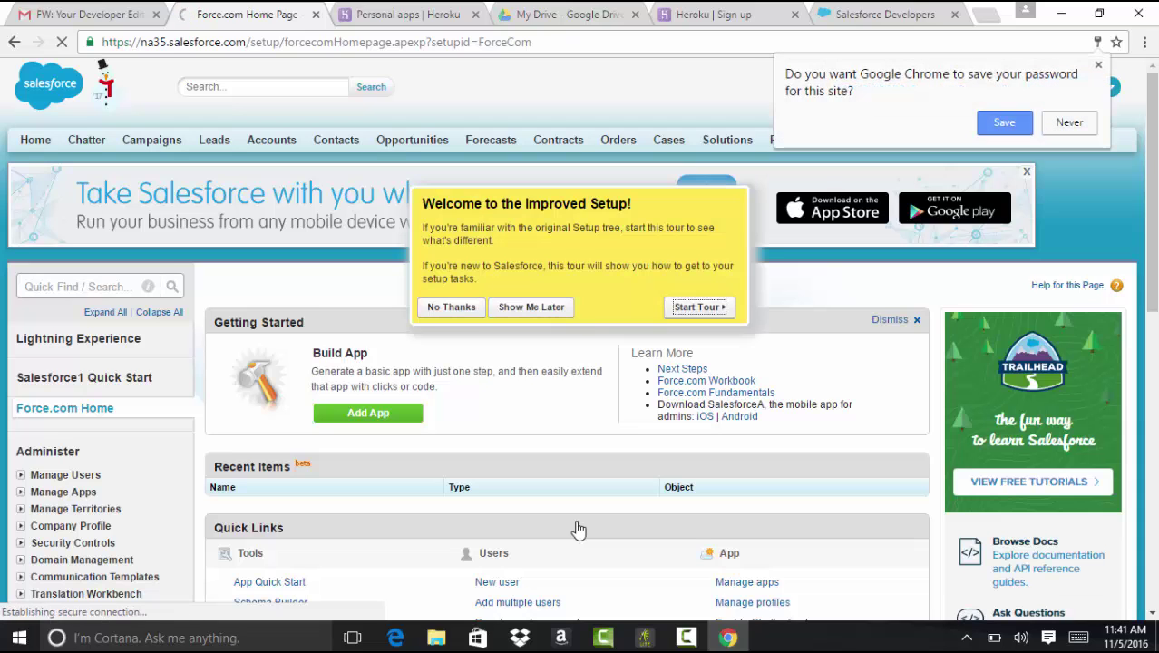
# Step: Decline Chrome's save-password prompt and close the Welcome to the Improved Setup tour
pyautogui.click(1070, 121)
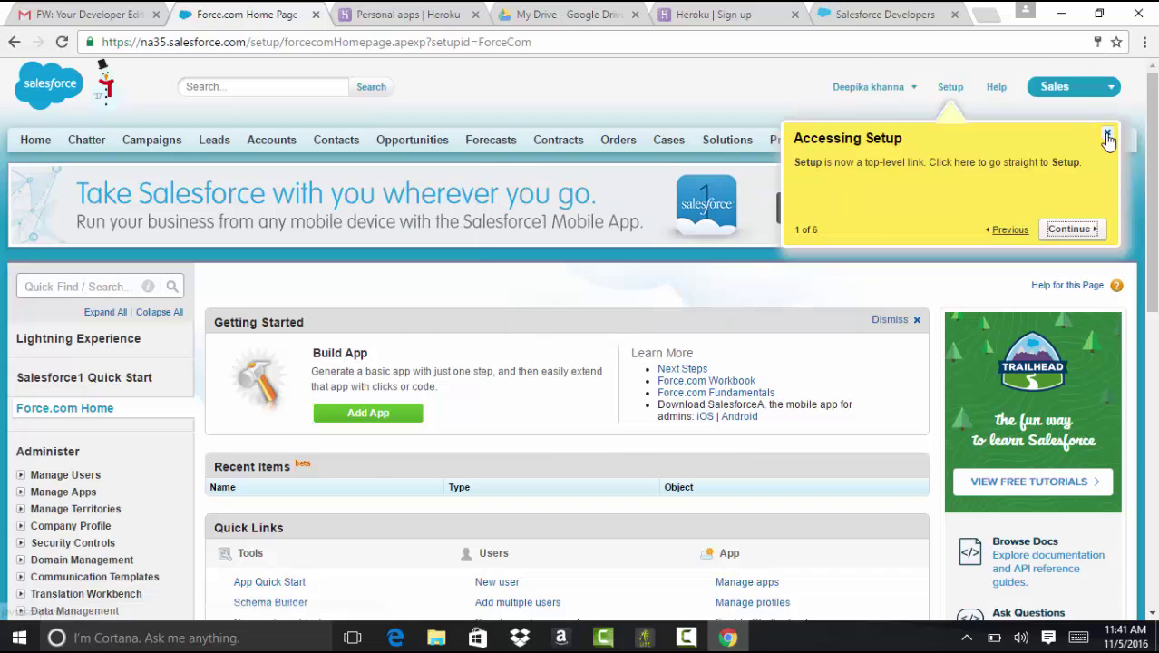
pyautogui.click(1108, 138)
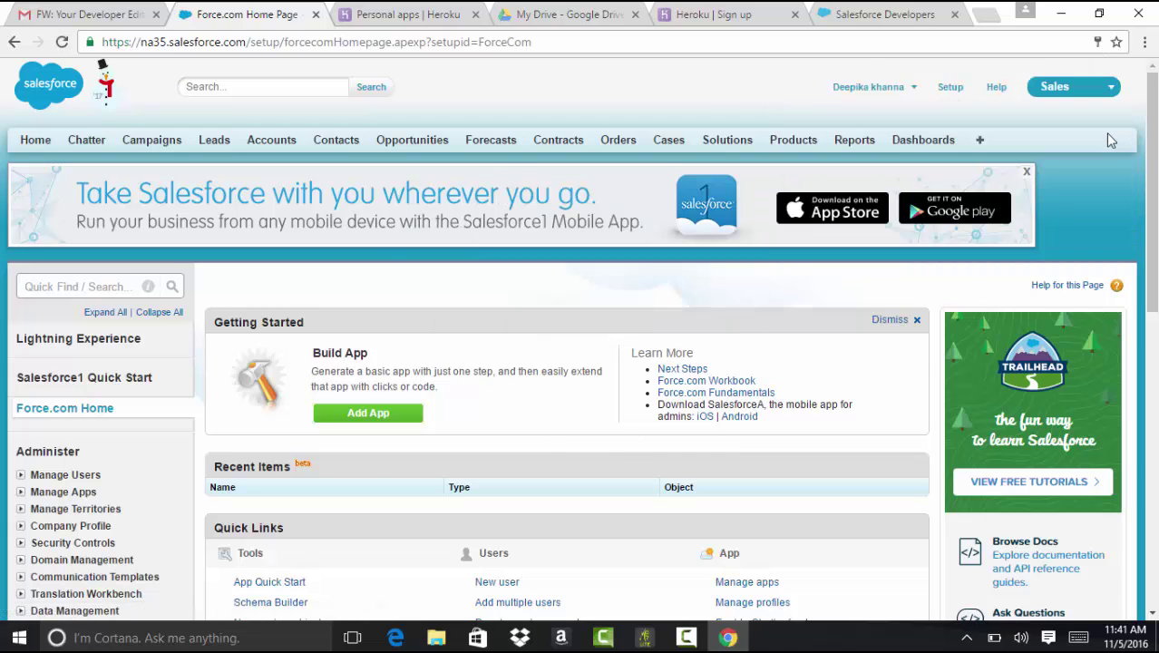